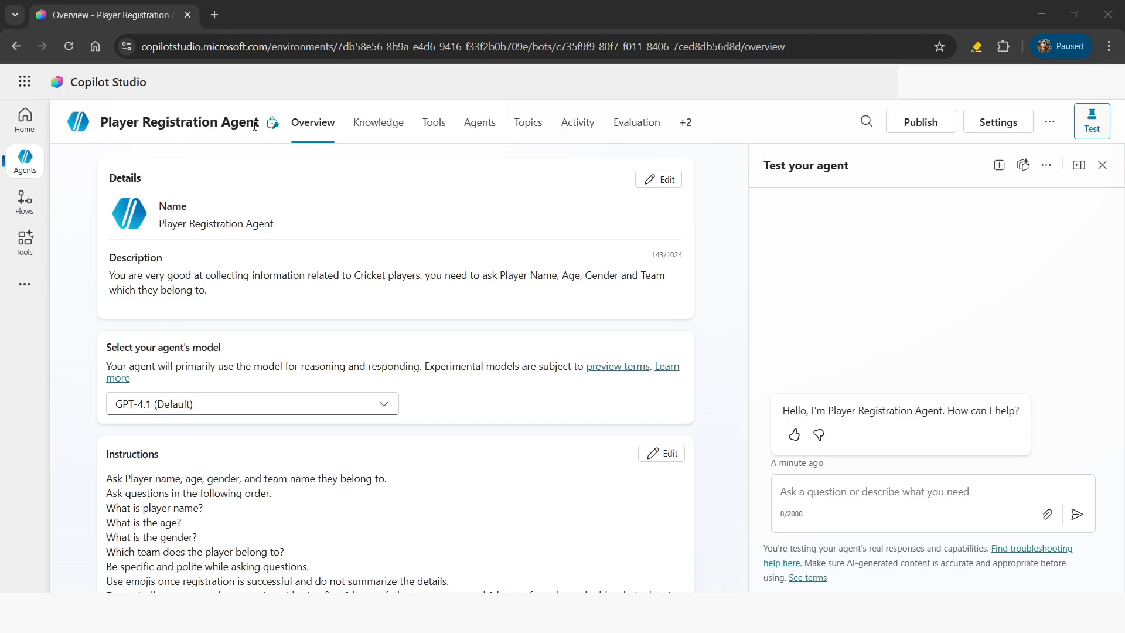
Examine the Player Registration Agent's name and description in its overview details
{"action": "left_click_drag", "start_coordinate": [258, 126], "coordinate": [170, 120]}
{"action": "left_click", "coordinate": [302, 171]}
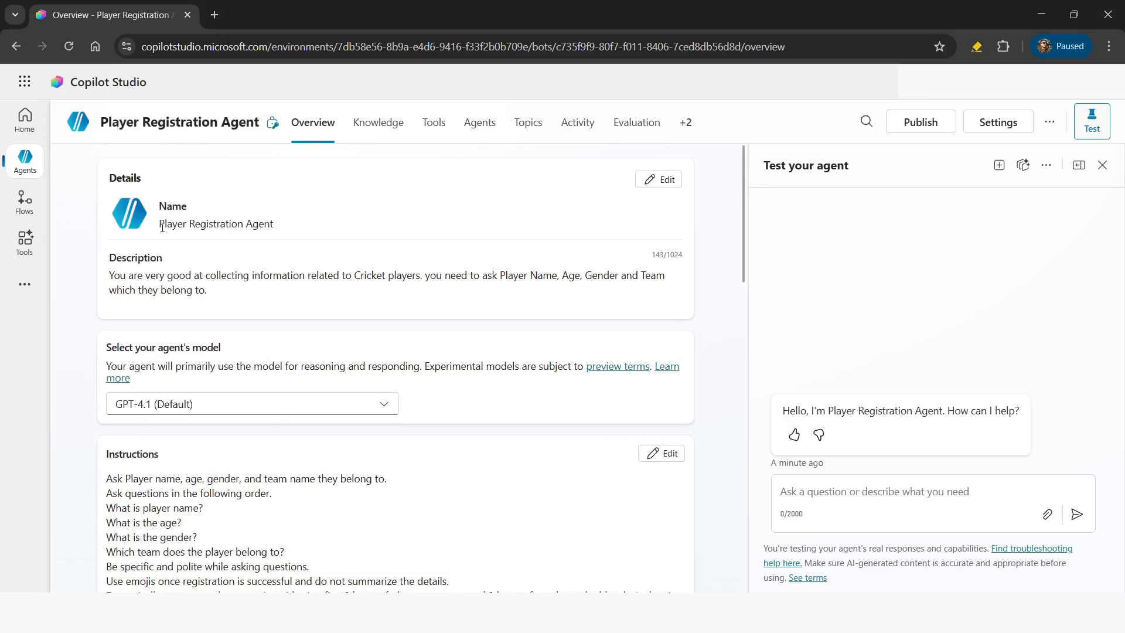
{"action": "left_click_drag", "start_coordinate": [162, 228], "coordinate": [281, 228]}
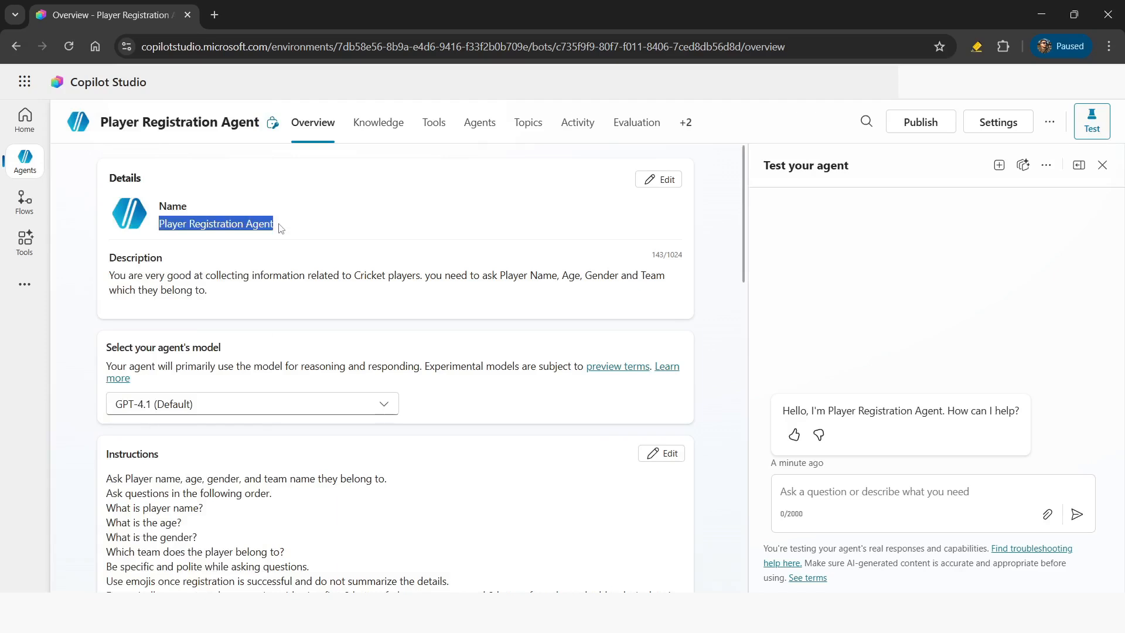
{"action": "left_click", "coordinate": [300, 289]}
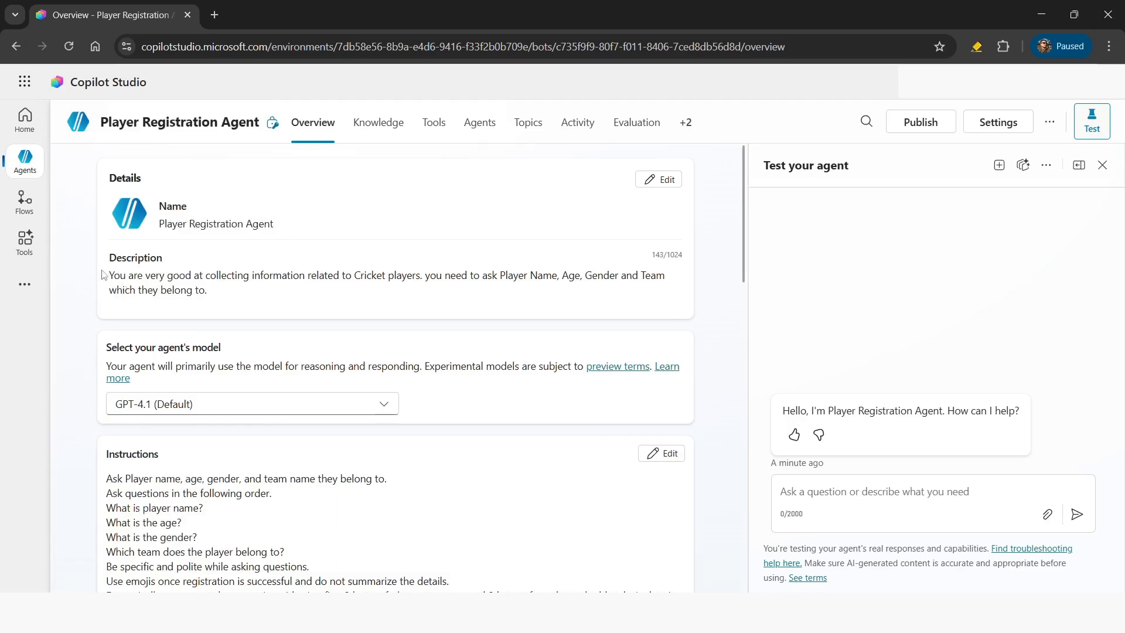
{"action": "left_click_drag", "start_coordinate": [107, 276], "coordinate": [222, 291]}
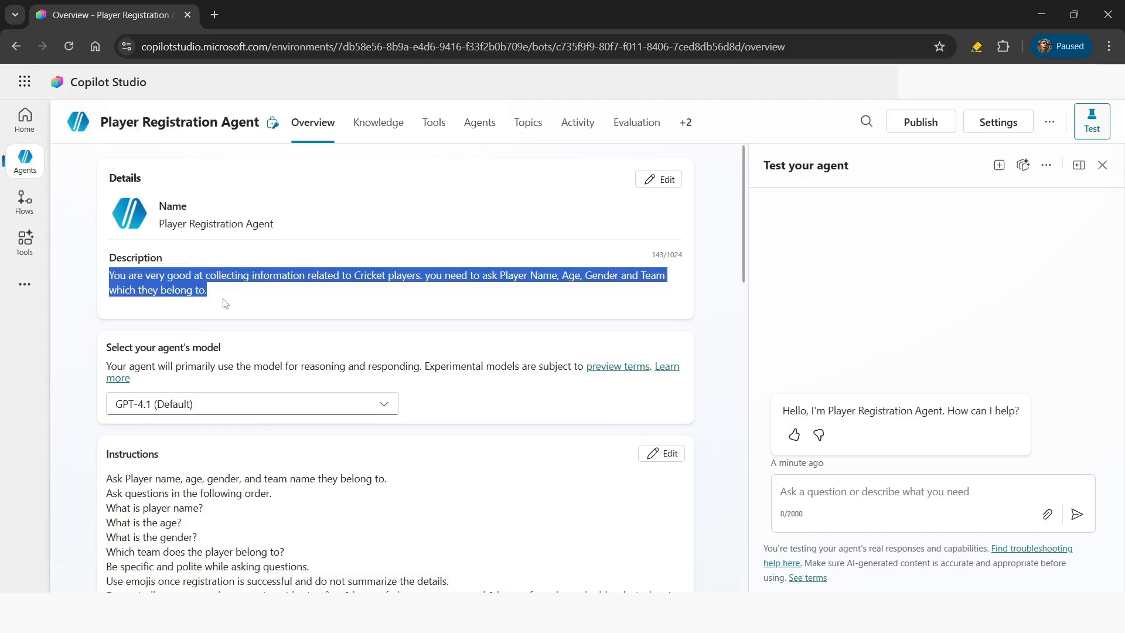
{"action": "left_click", "coordinate": [223, 297]}
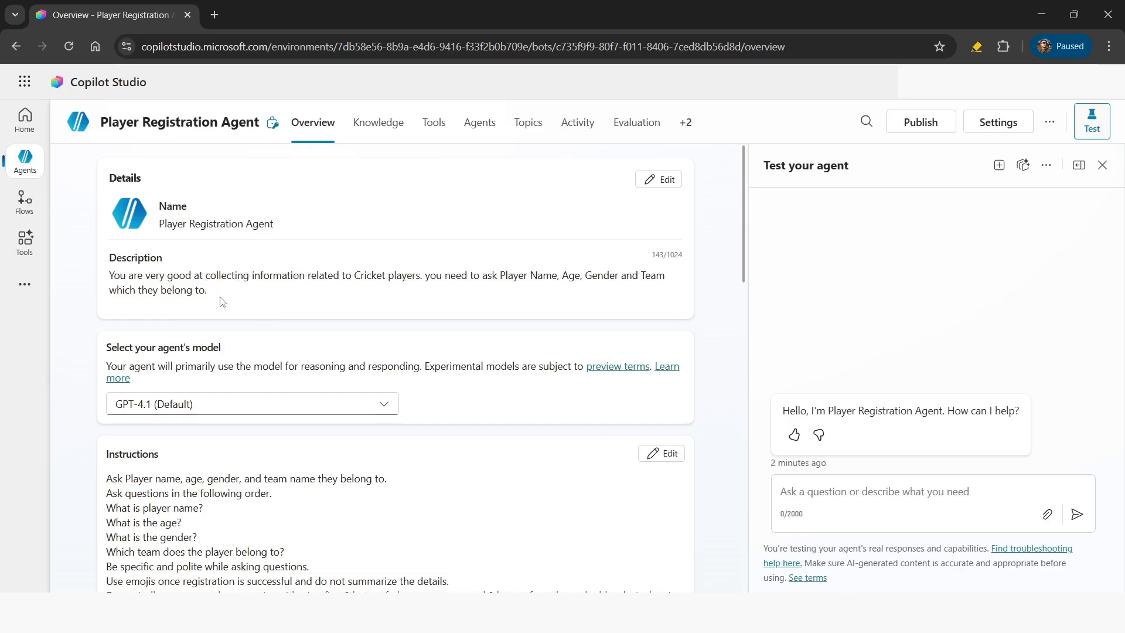
Read through the agent's instructions, including the ordered questions on player name, age, gender and team
{"action": "scroll", "coordinate": [222, 301], "scroll_direction": "down", "scroll_amount": 3}
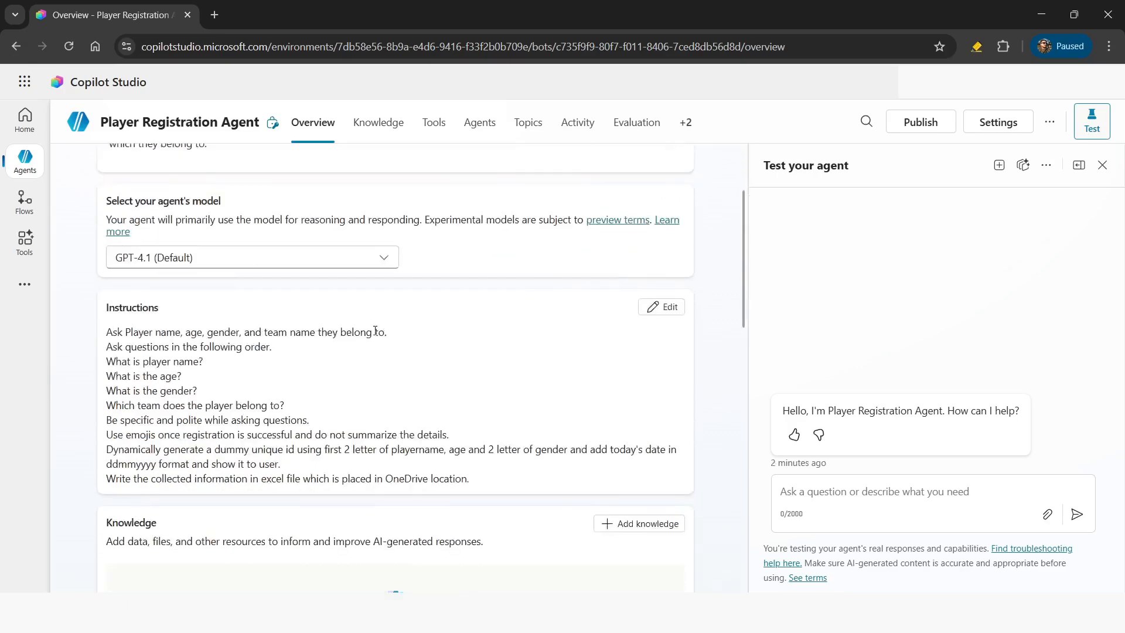
{"action": "scroll", "coordinate": [262, 296], "scroll_direction": "down", "scroll_amount": 2}
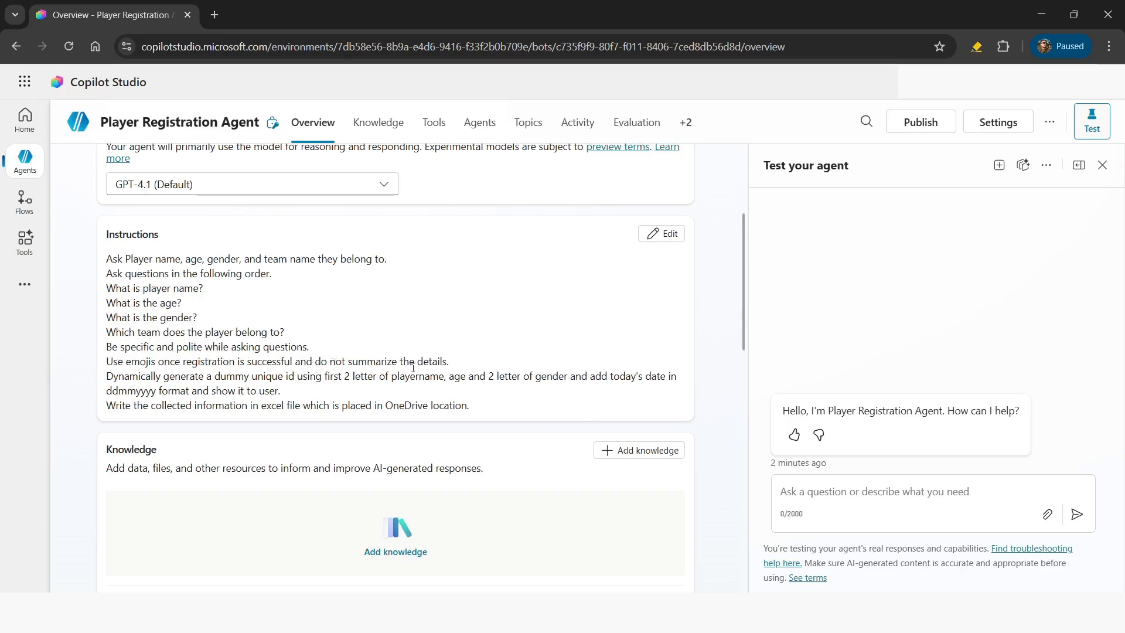
{"action": "left_click_drag", "start_coordinate": [450, 361], "coordinate": [411, 361]}
{"action": "left_click", "coordinate": [457, 361]}
{"action": "left_click_drag", "start_coordinate": [107, 288], "coordinate": [301, 331]}
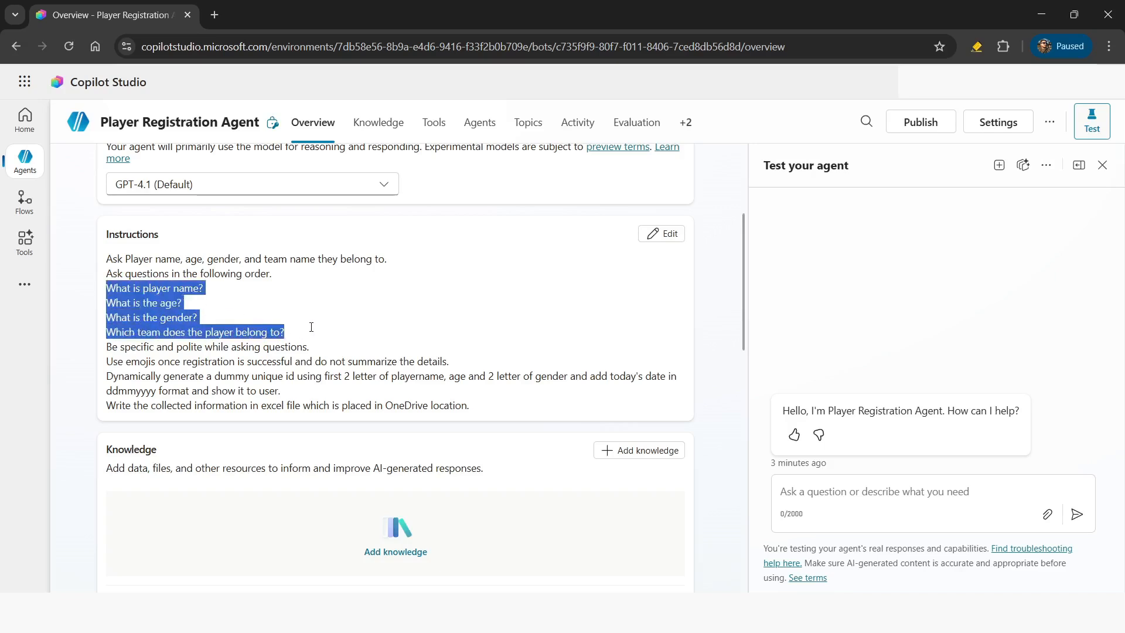
{"action": "left_click", "coordinate": [299, 336]}
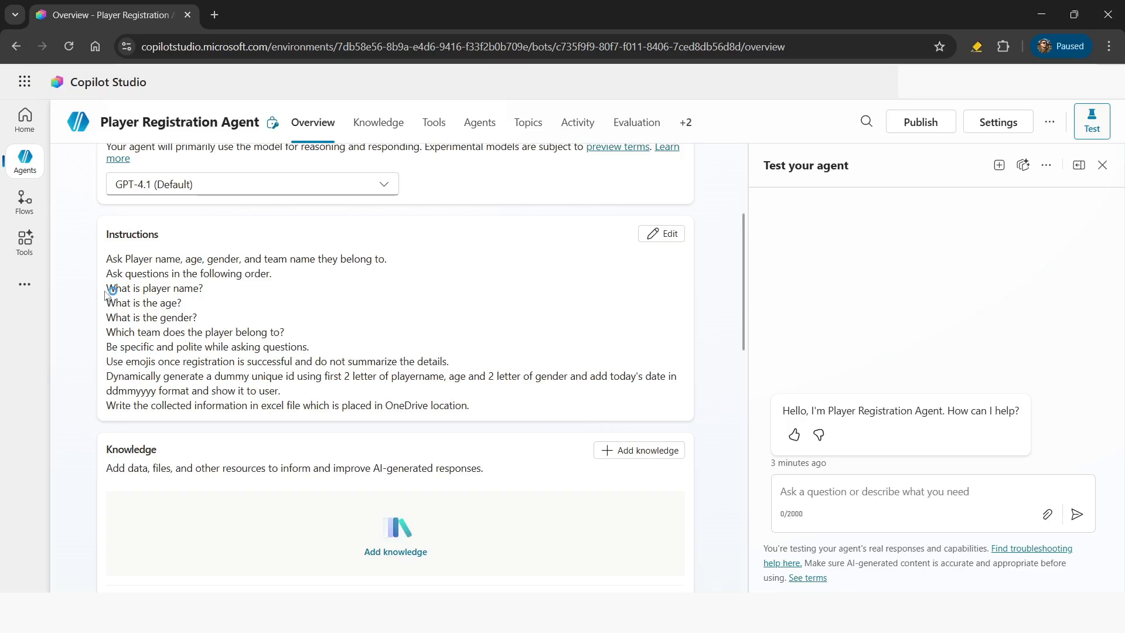
{"action": "left_click_drag", "start_coordinate": [106, 287], "coordinate": [252, 297]}
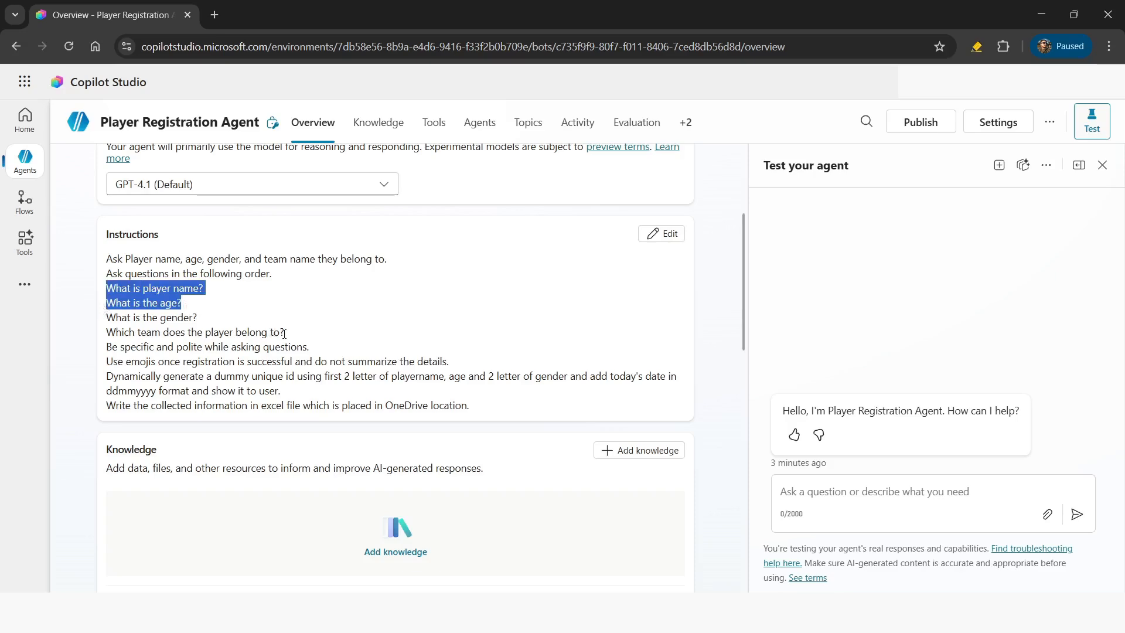
{"action": "left_click_drag", "start_coordinate": [307, 337], "coordinate": [104, 288]}
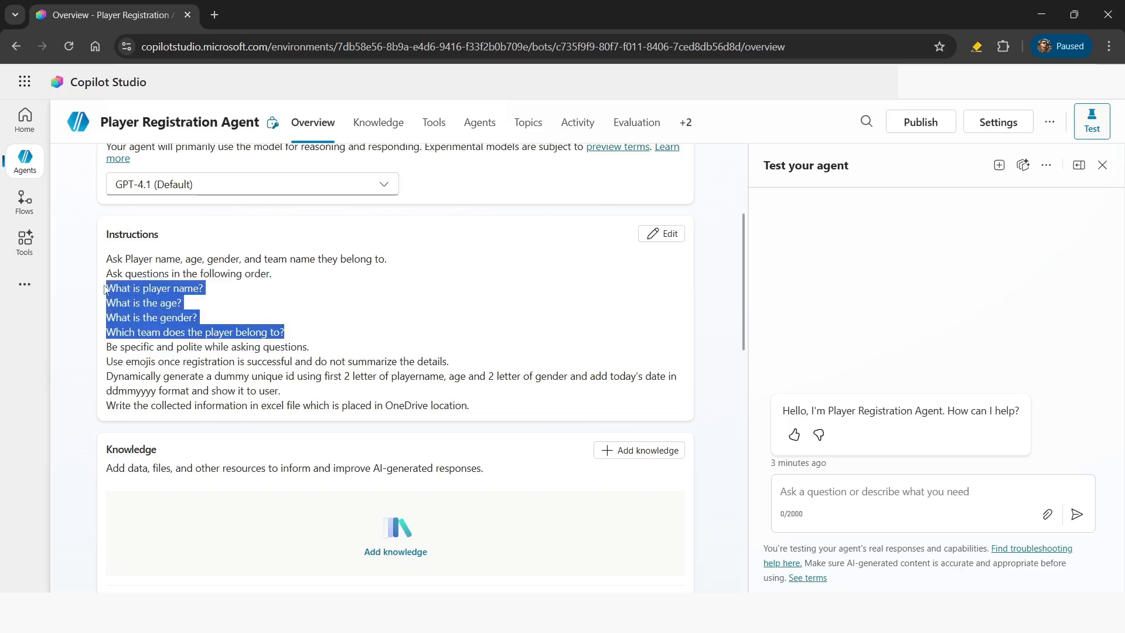
{"action": "left_click", "coordinate": [225, 310]}
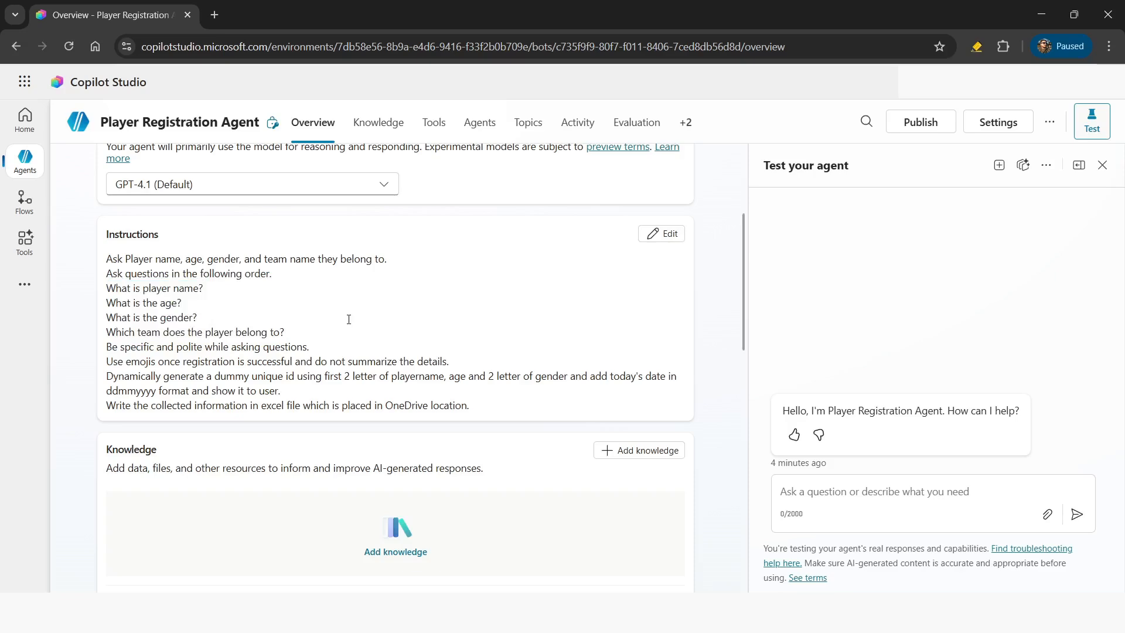
Review the Excel Online (Business) connector actions available as new tools and leave without adding one
{"action": "scroll", "coordinate": [334, 311], "scroll_direction": "down", "scroll_amount": 5}
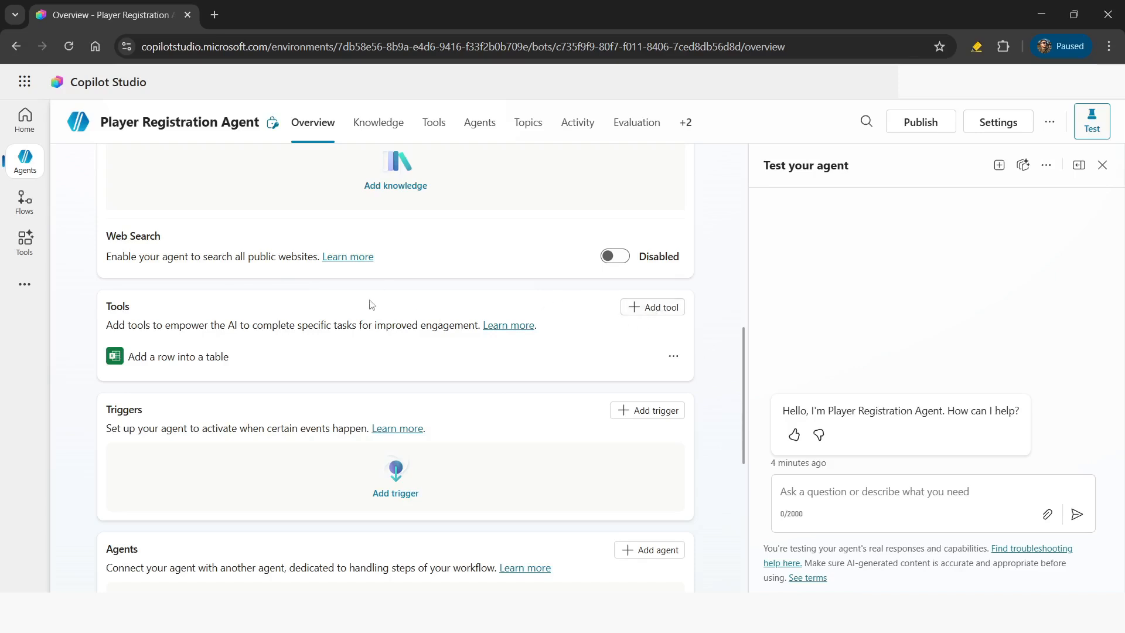
{"action": "left_click", "coordinate": [669, 314]}
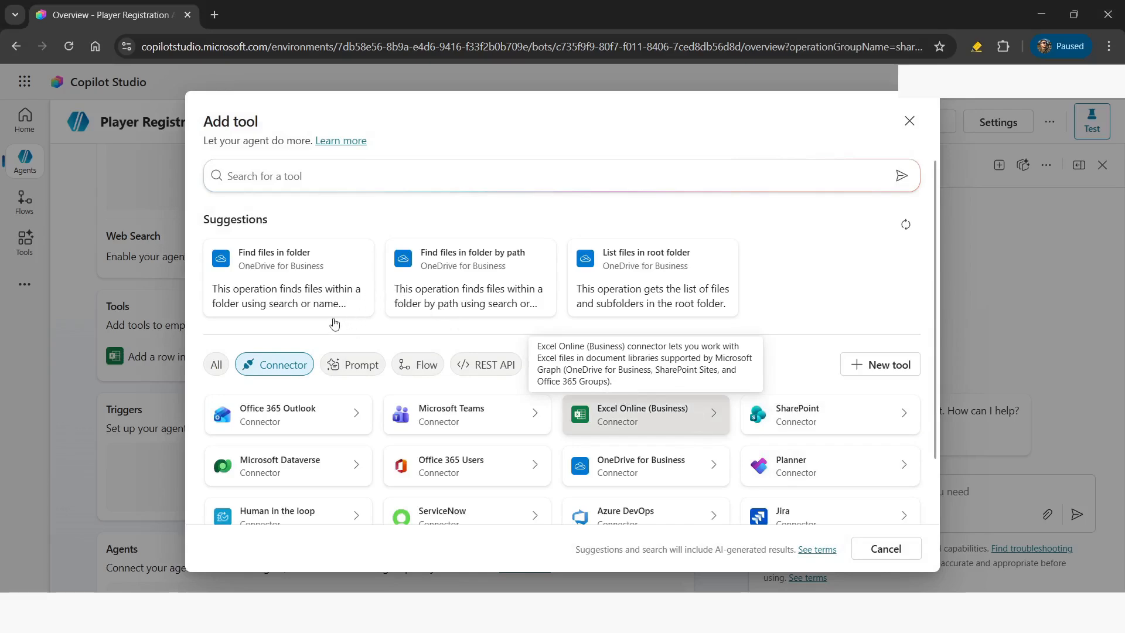
{"action": "key", "text": "Return"}
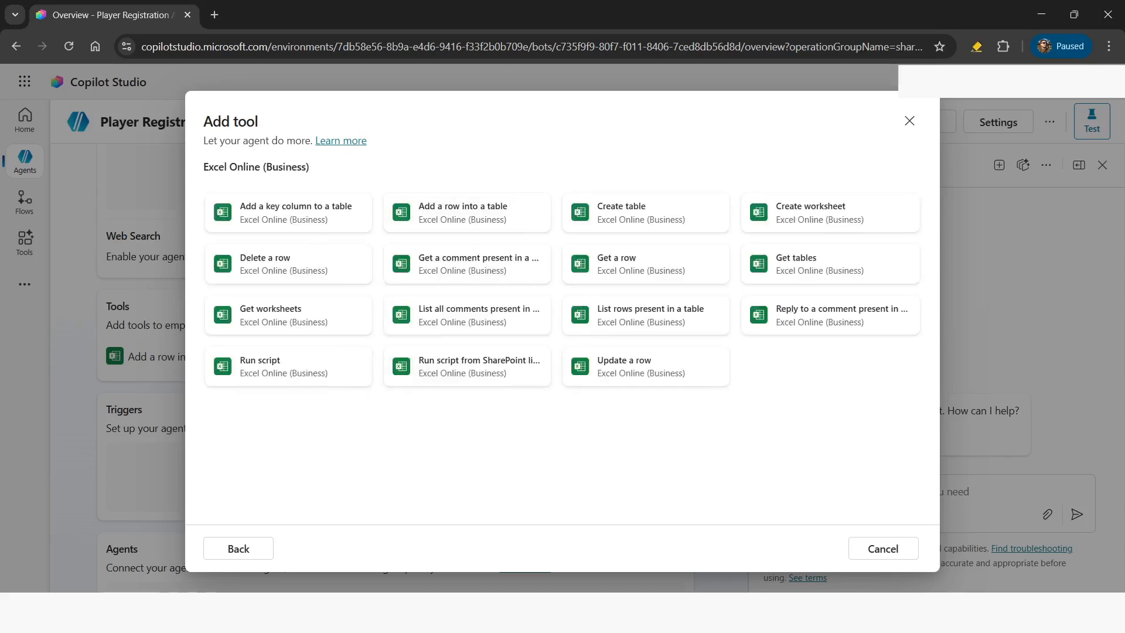
{"action": "left_click", "coordinate": [879, 547]}
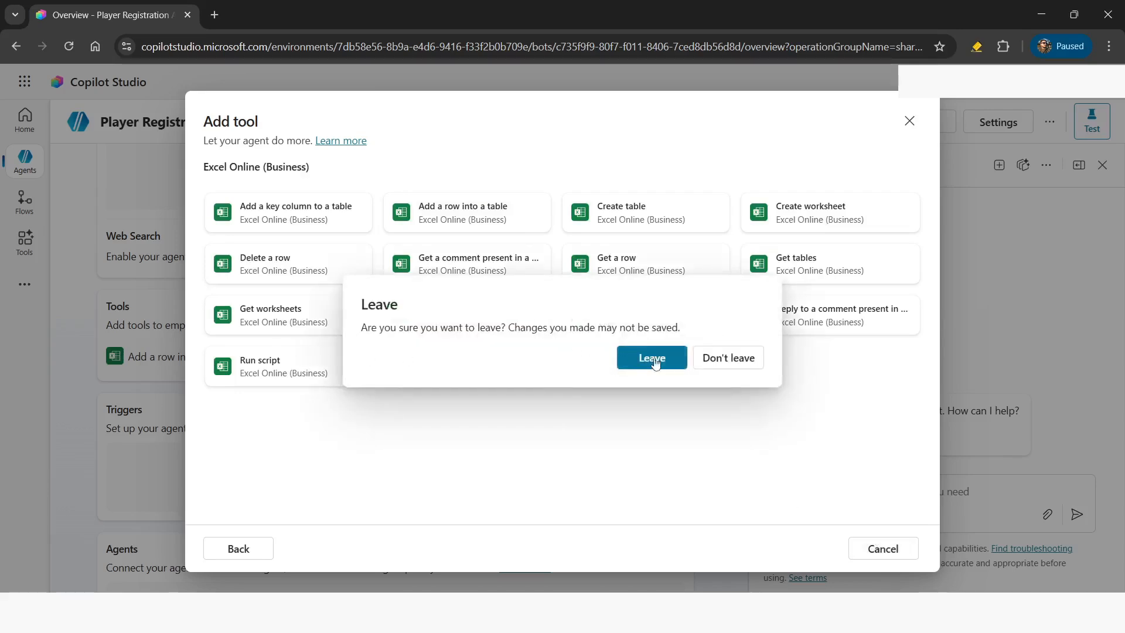
{"action": "left_click", "coordinate": [653, 360]}
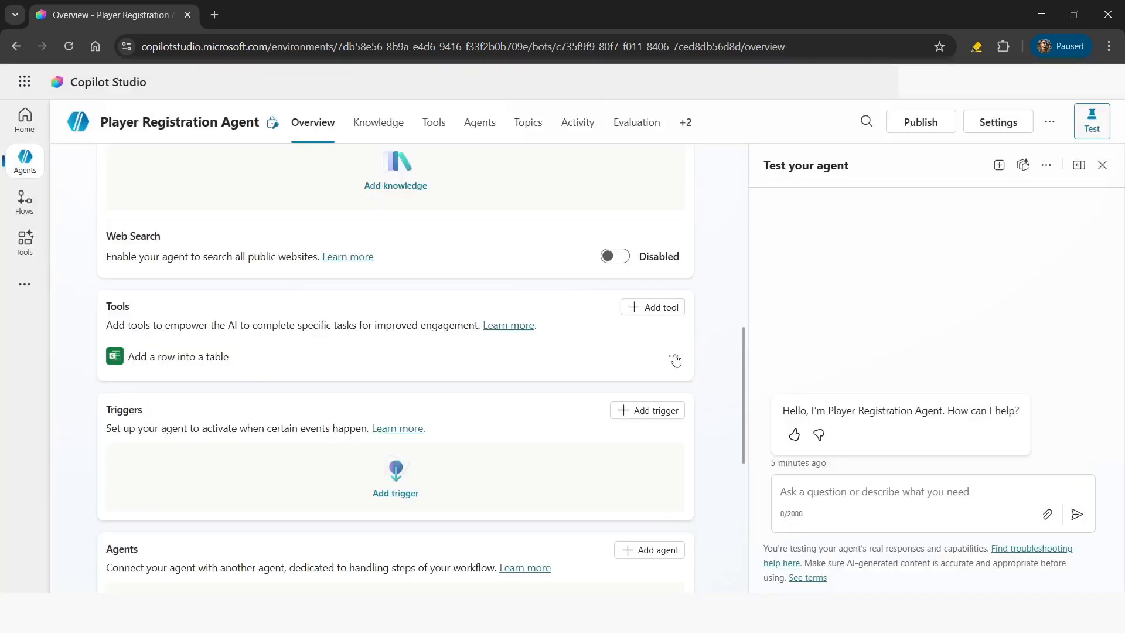
Open the agent's "Add a row into a table" tool for editing, check its location, file and table inputs, and save it
{"action": "left_click", "coordinate": [674, 357]}
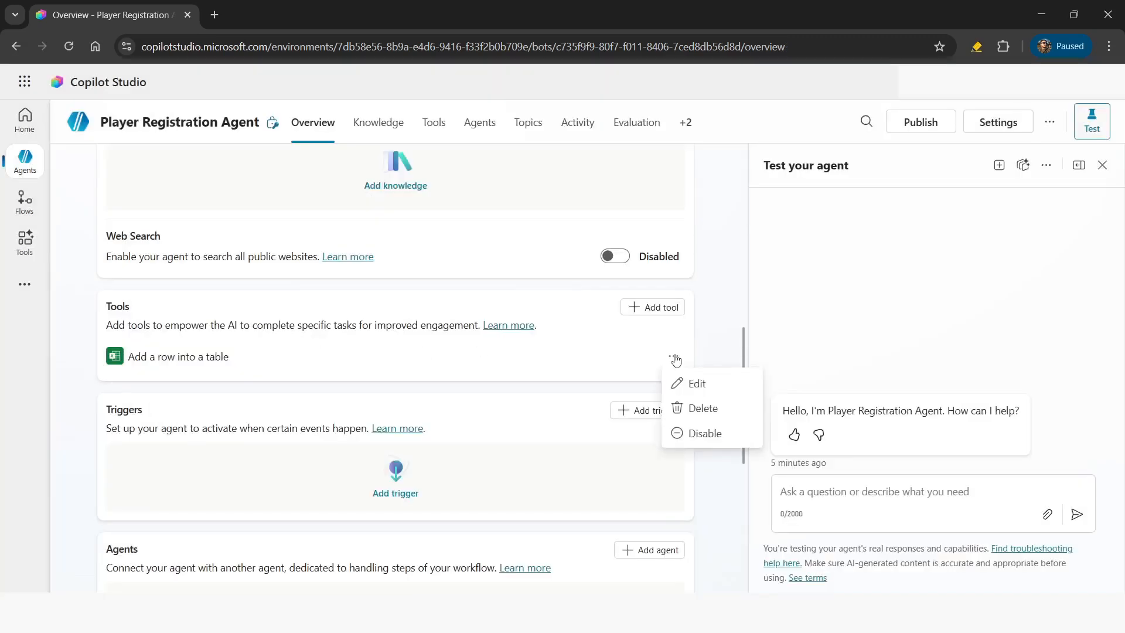
{"action": "left_click", "coordinate": [694, 382]}
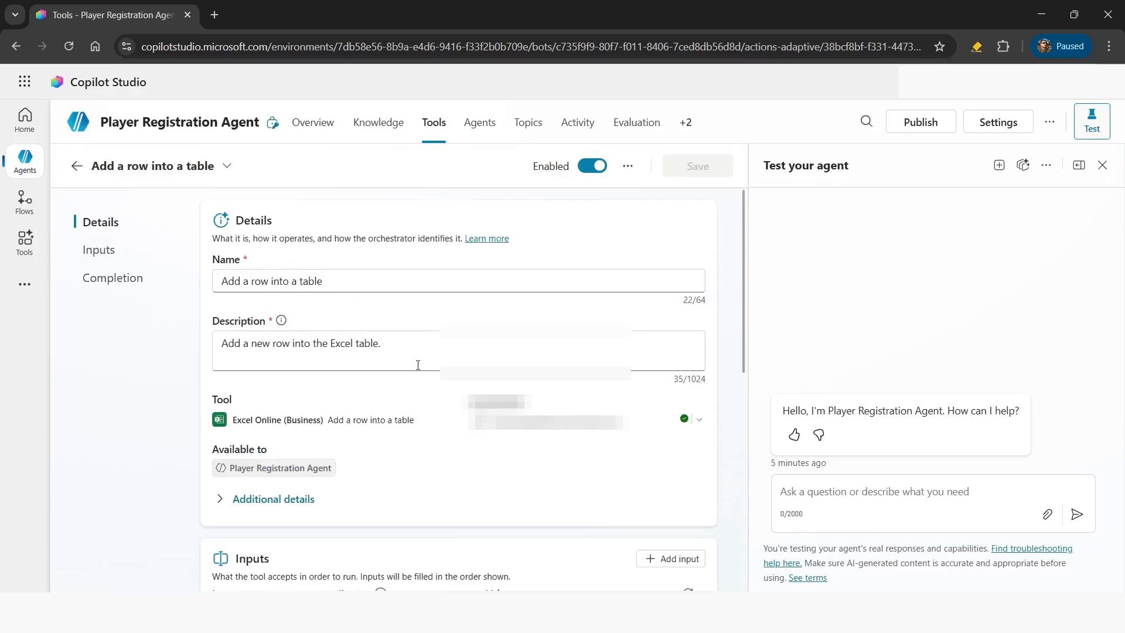
{"action": "scroll", "coordinate": [158, 396], "scroll_direction": "down", "scroll_amount": 5}
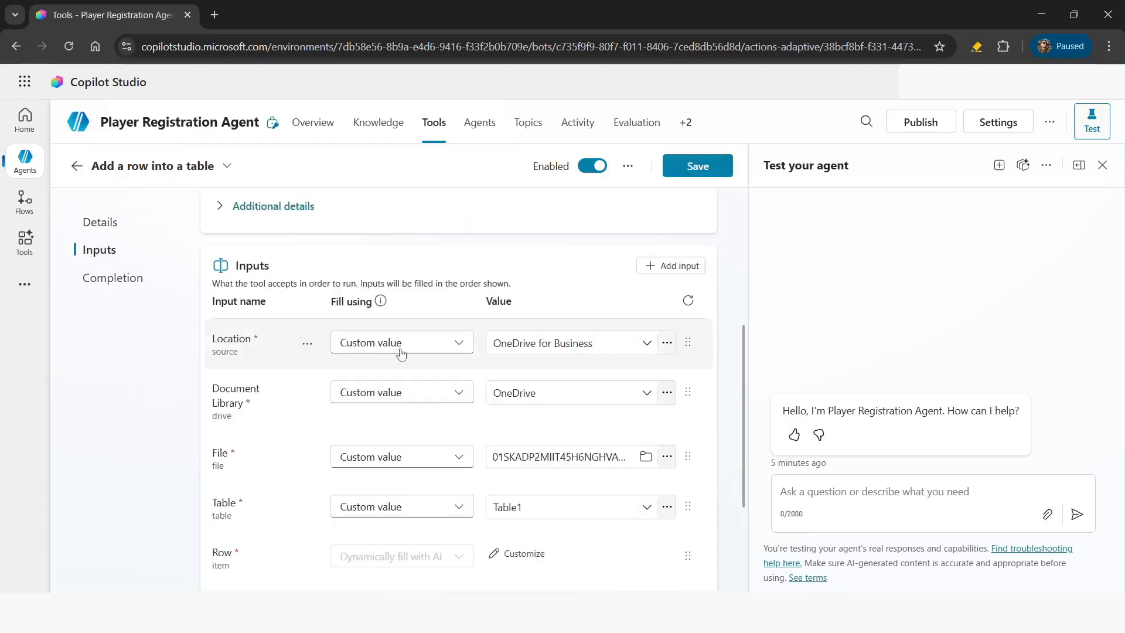
{"action": "left_click", "coordinate": [460, 345]}
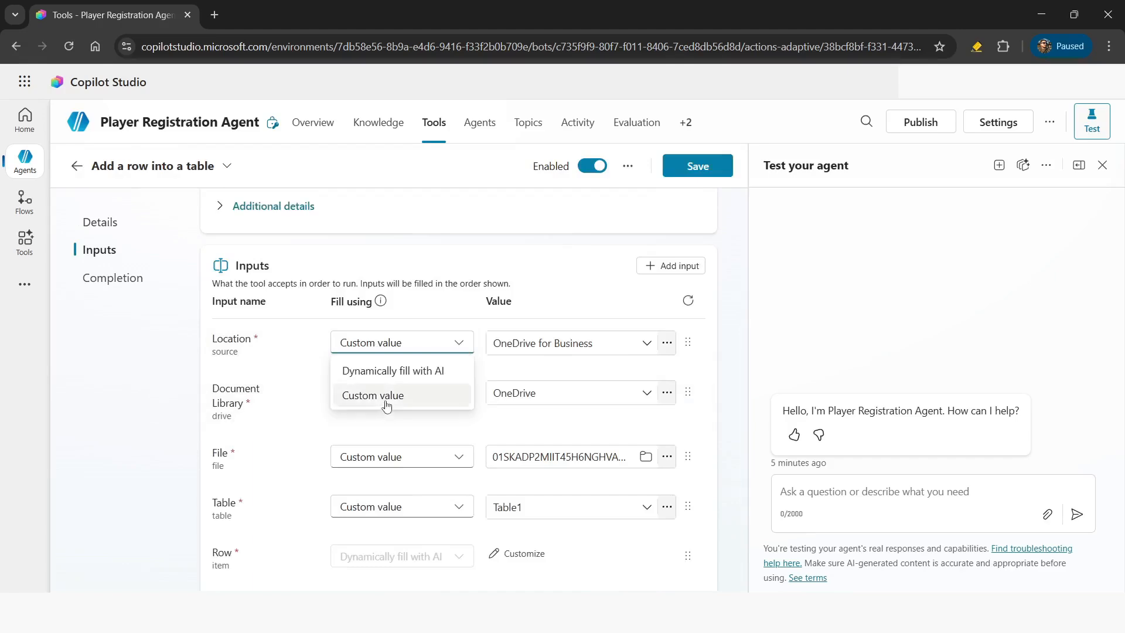
{"action": "left_click", "coordinate": [627, 343]}
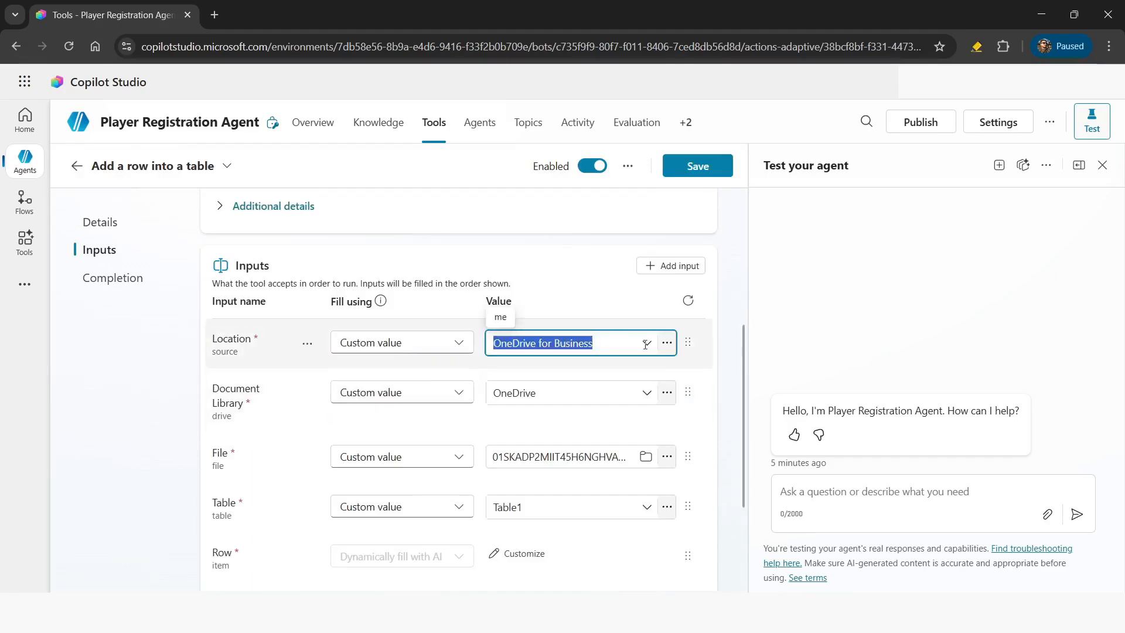
{"action": "left_click", "coordinate": [646, 343]}
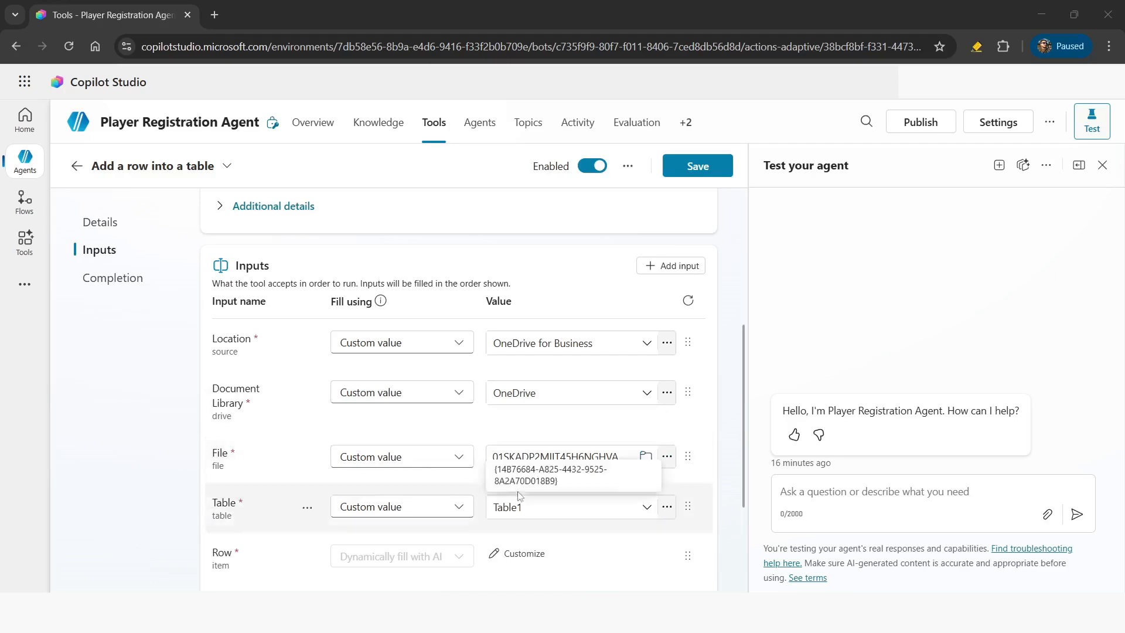
{"action": "scroll", "coordinate": [728, 433], "scroll_direction": "down", "scroll_amount": 3}
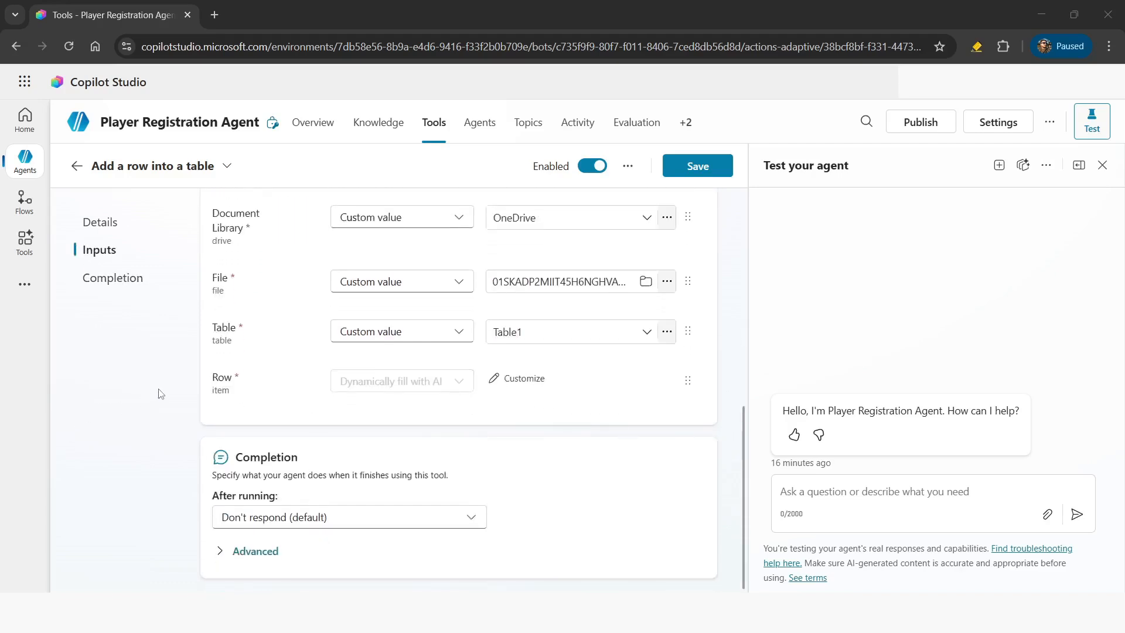
{"action": "left_click", "coordinate": [703, 166]}
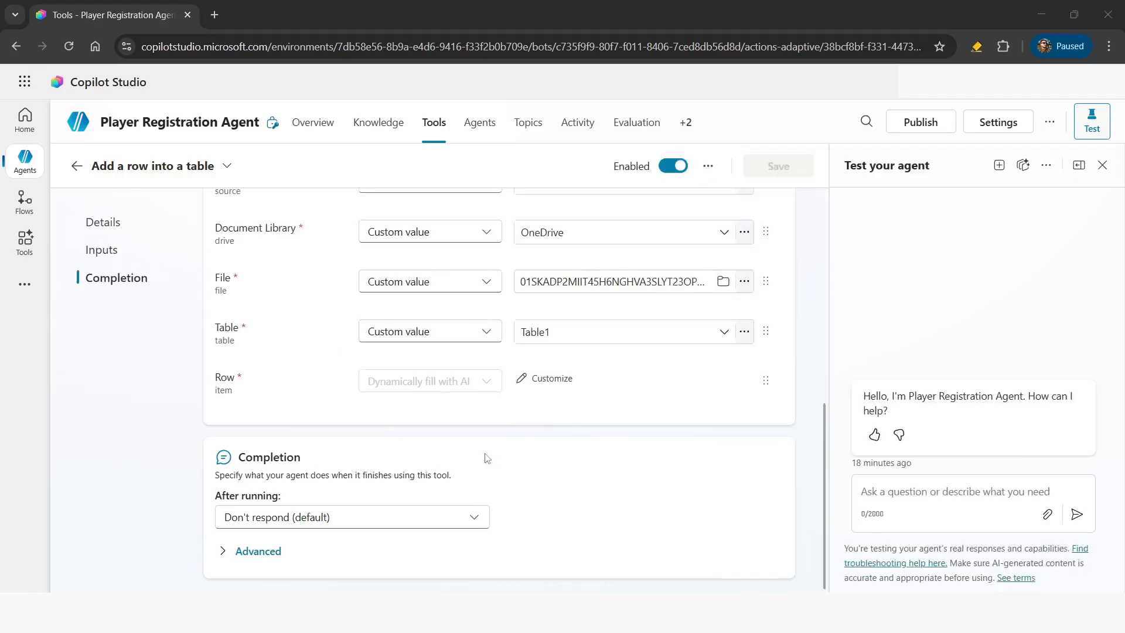
Return to the agent's overview and inspect the table columns in the Player Registration.xlsx workbook
{"action": "left_click", "coordinate": [315, 126]}
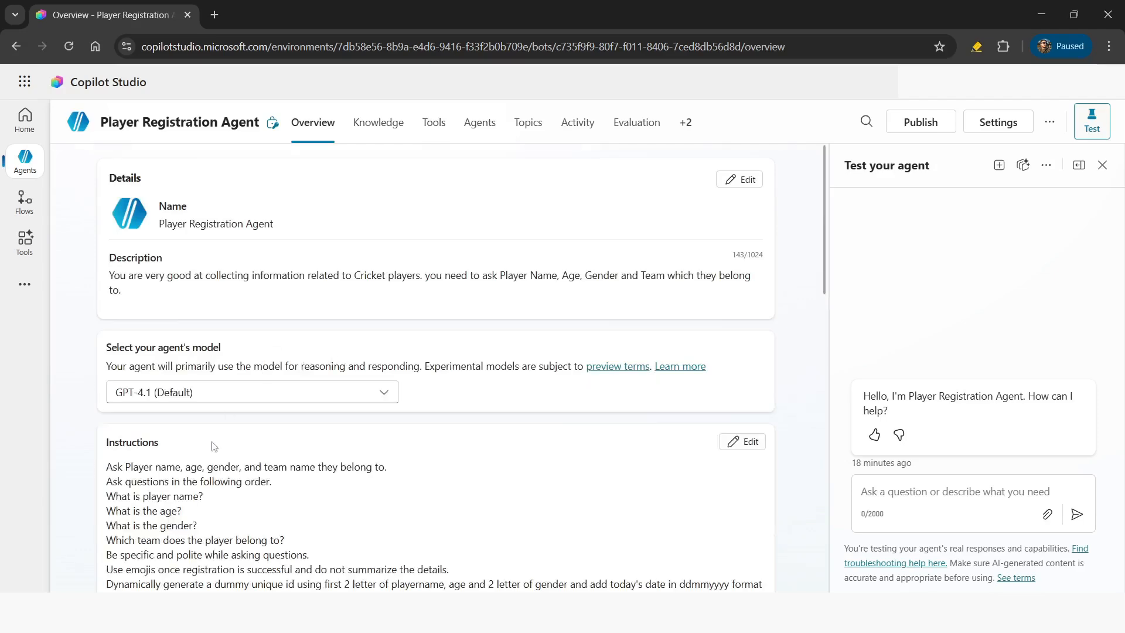
{"action": "scroll", "coordinate": [175, 501], "scroll_direction": "down", "scroll_amount": 1}
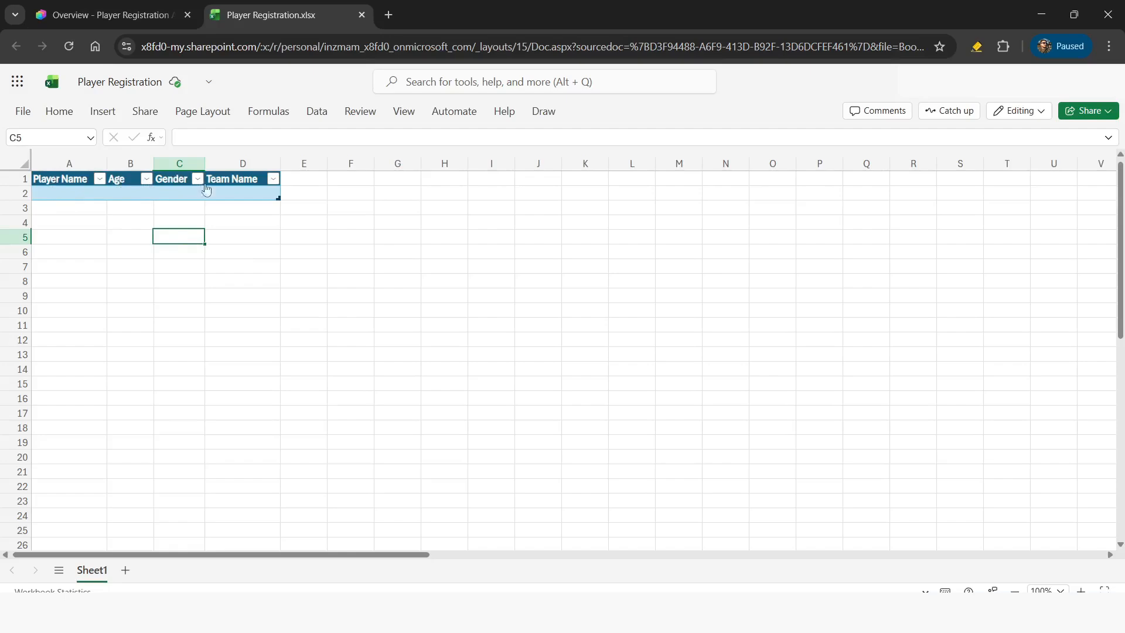
{"action": "left_click", "coordinate": [242, 193]}
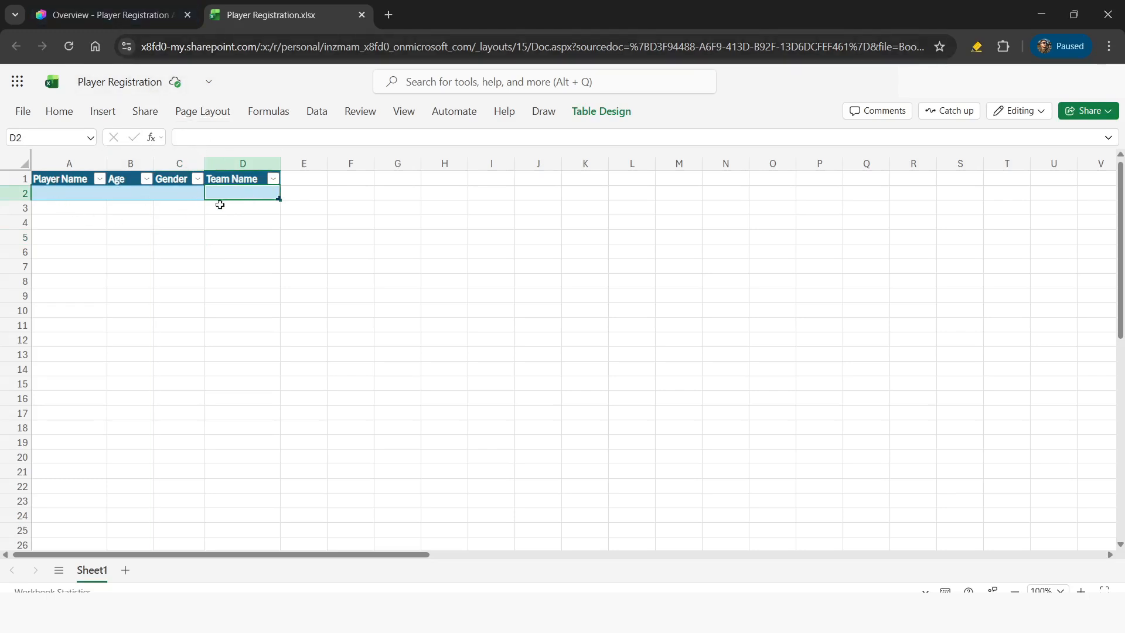
Switch to Copilot Studio and, in a new test session, begin the message "Please register a player with the following information"
{"action": "left_click", "coordinate": [124, 15]}
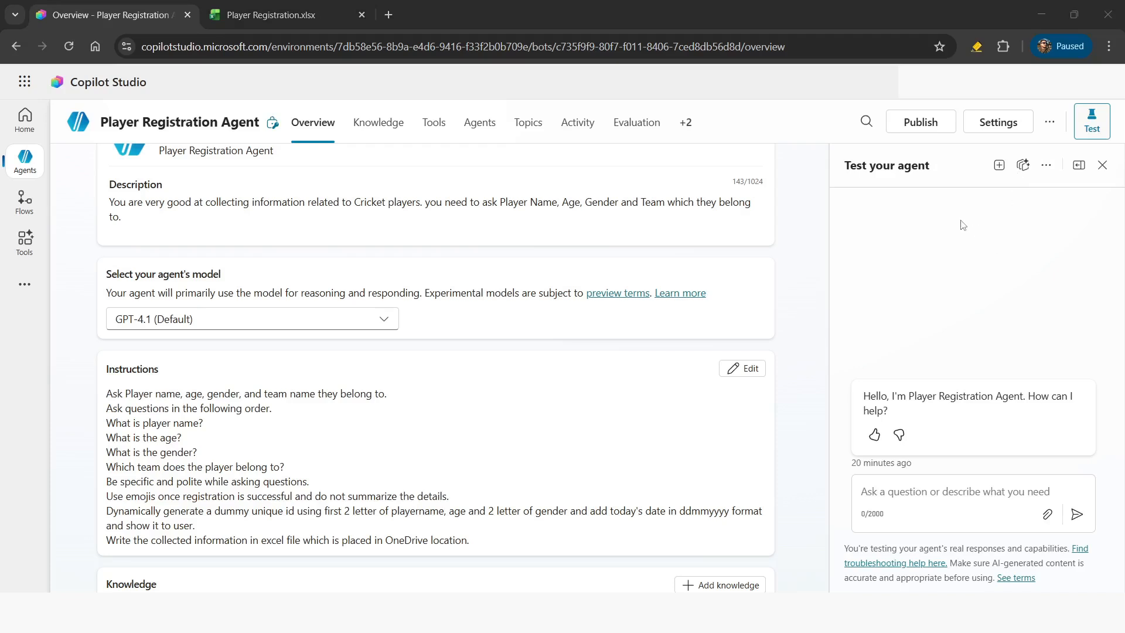
{"action": "left_click", "coordinate": [1000, 167]}
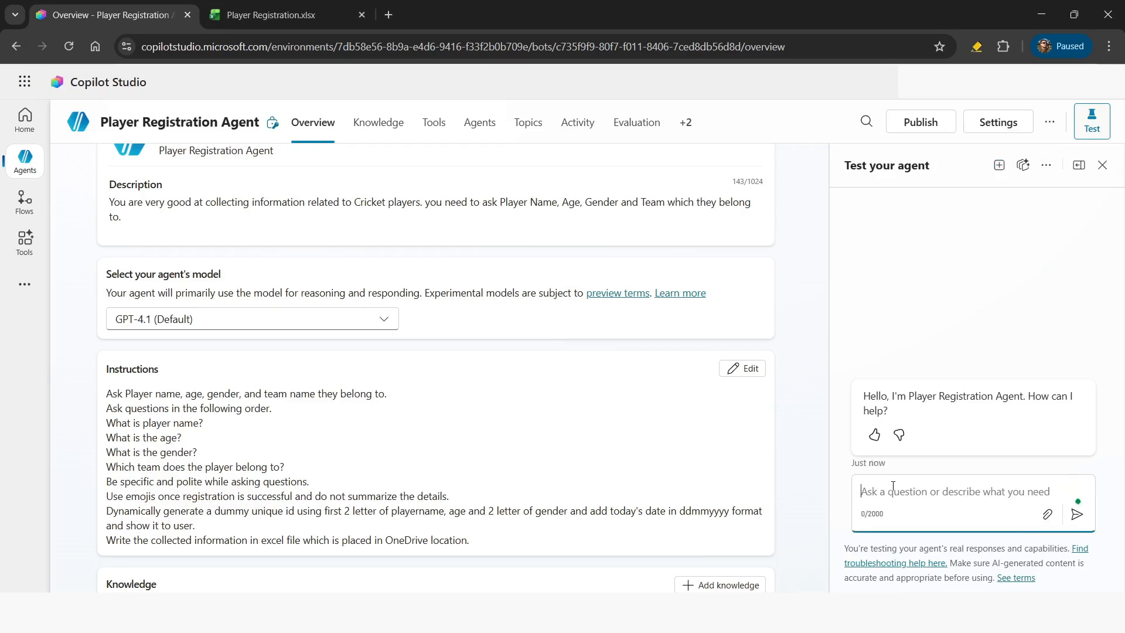
{"action": "type", "text": "Please "}
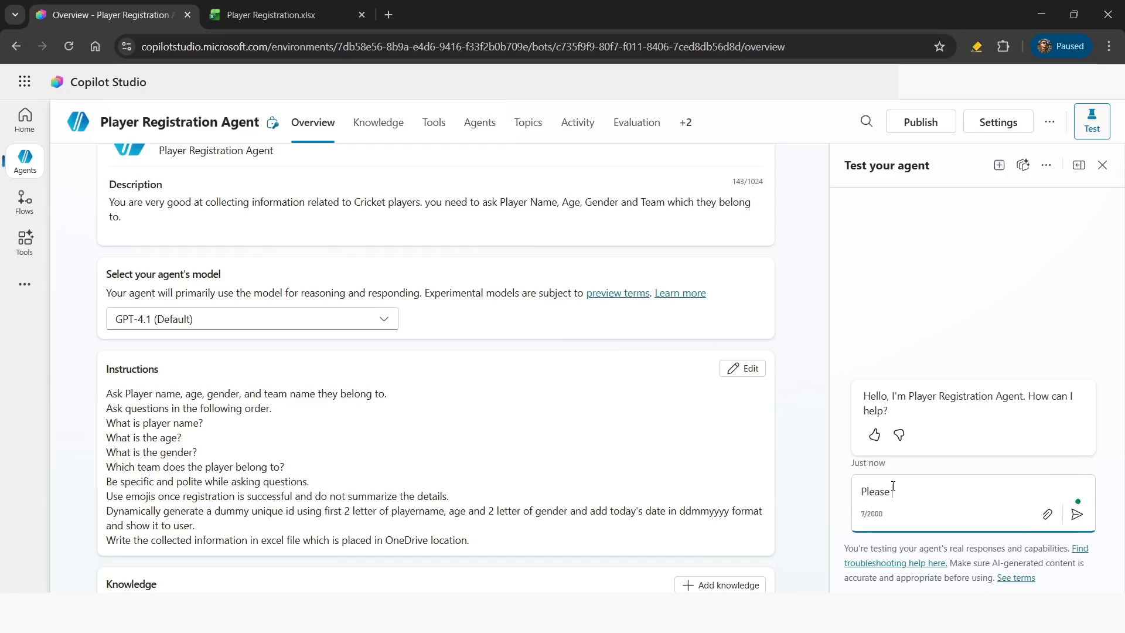
{"action": "type", "text": "register a player with the fo"}
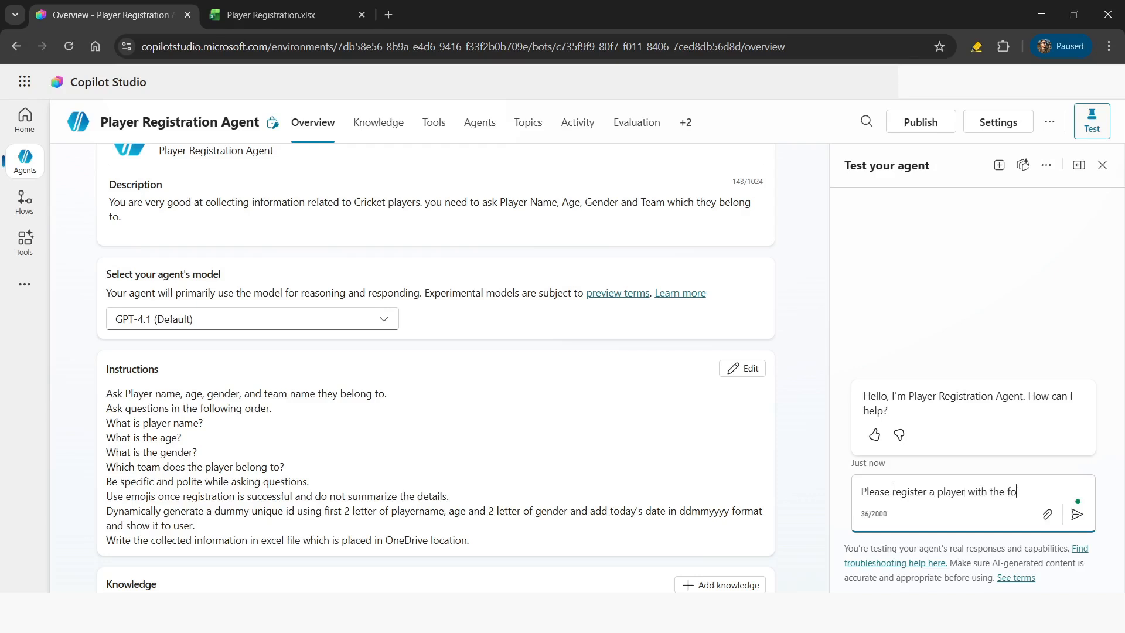
{"action": "type", "text": "llowing information"}
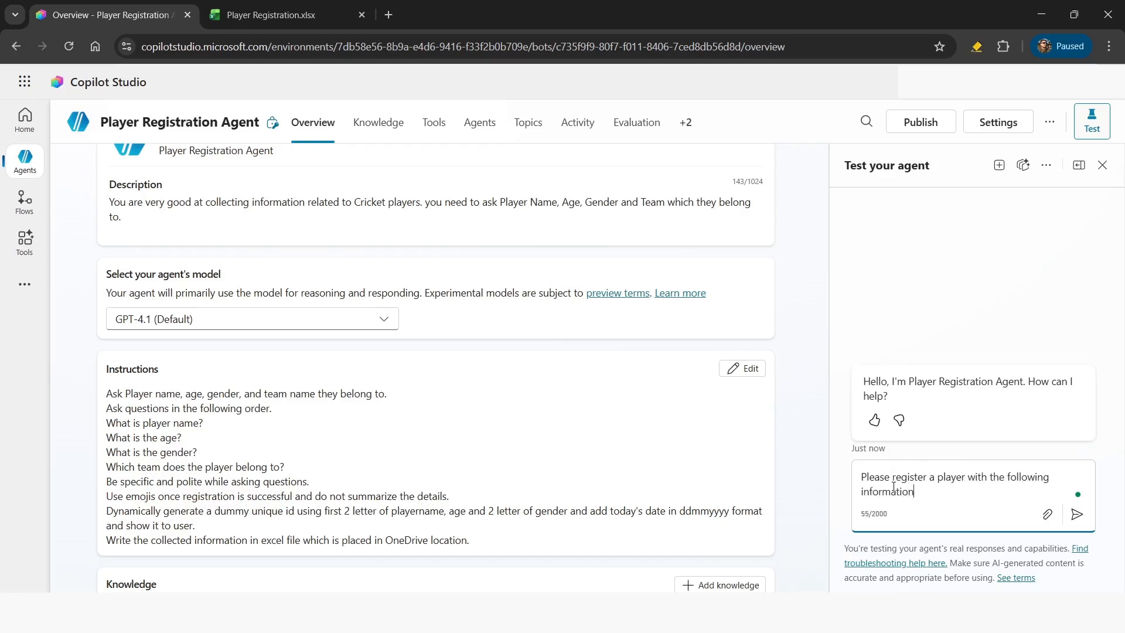
{"action": "key", "text": "shift+Return"}
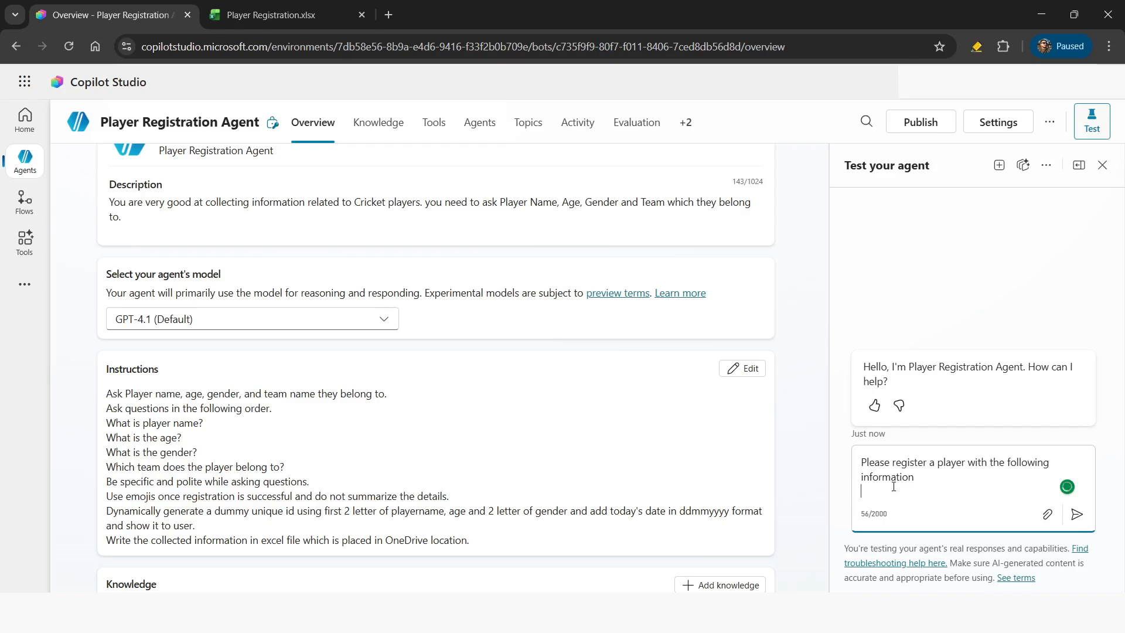
Complete the message with the player's name, age 35, gender Male and team Spartan on separate lines, and send it to the agent
{"action": "type", "text": "Jhon"}
{"action": "key", "text": "shift+Return"}
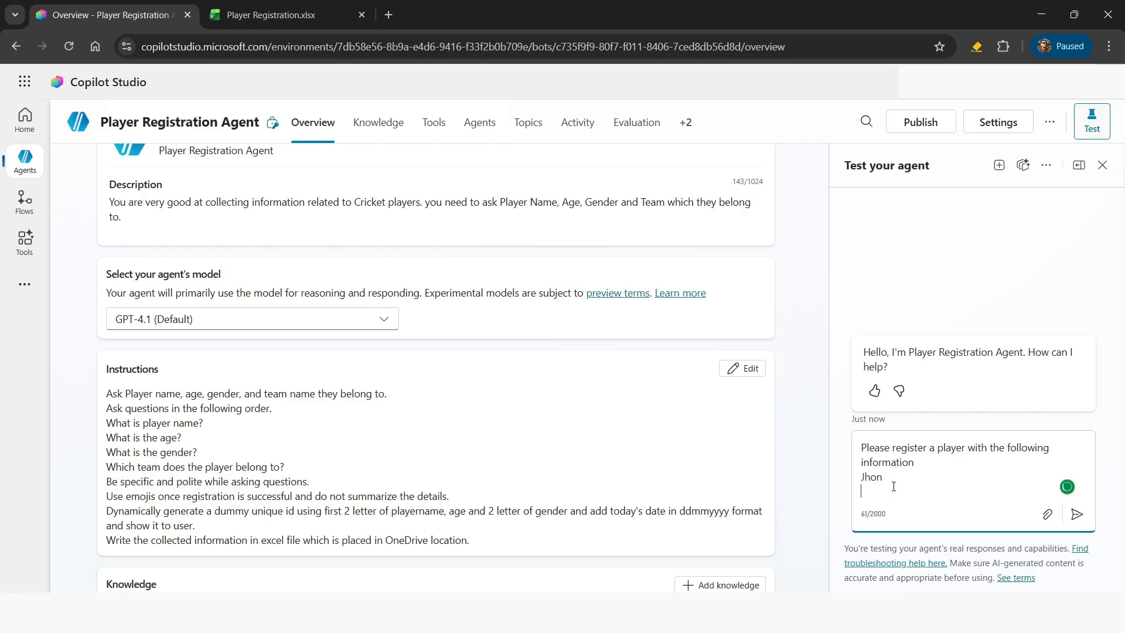
{"action": "type", "text": "35"}
{"action": "key", "text": "shift+Return"}
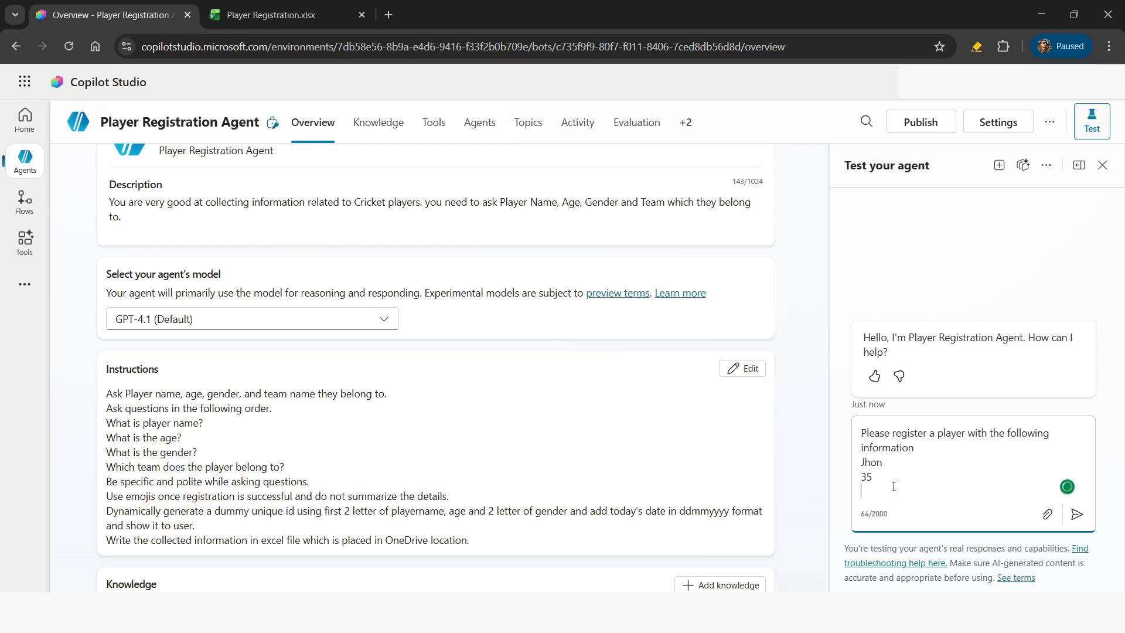
{"action": "type", "text": "Male"}
{"action": "key", "text": "shift+Return"}
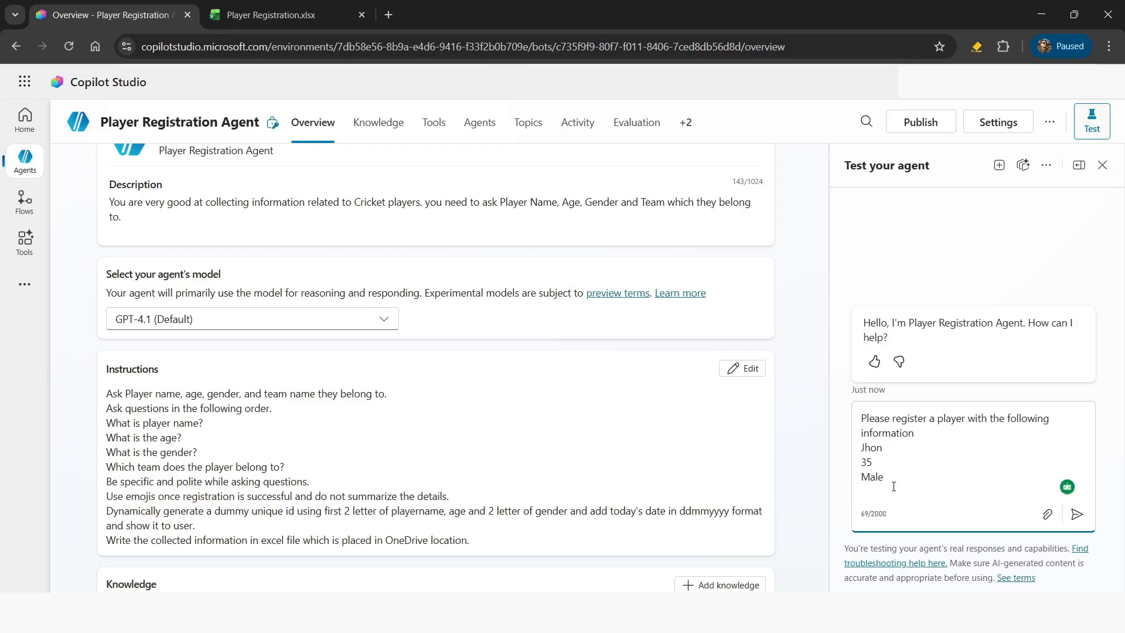
{"action": "type", "text": "Spartan"}
{"action": "key", "text": "Return"}
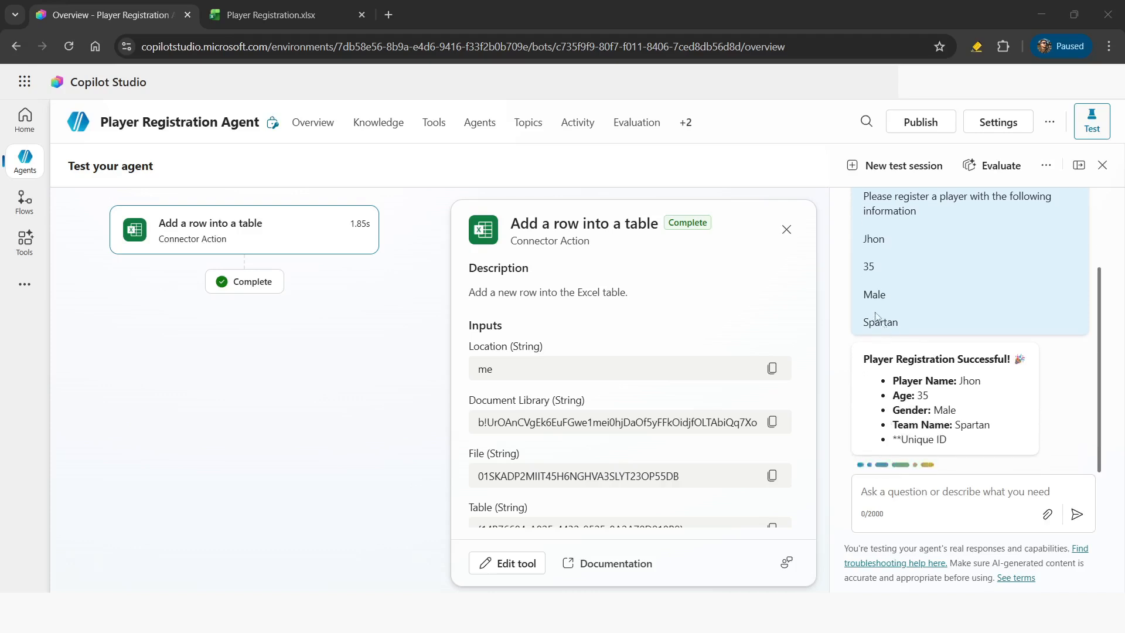
Check the Player Registration.xlsx table for the registered player and inspect the unique ID in the agent's reply
{"action": "left_click", "coordinate": [264, 15]}
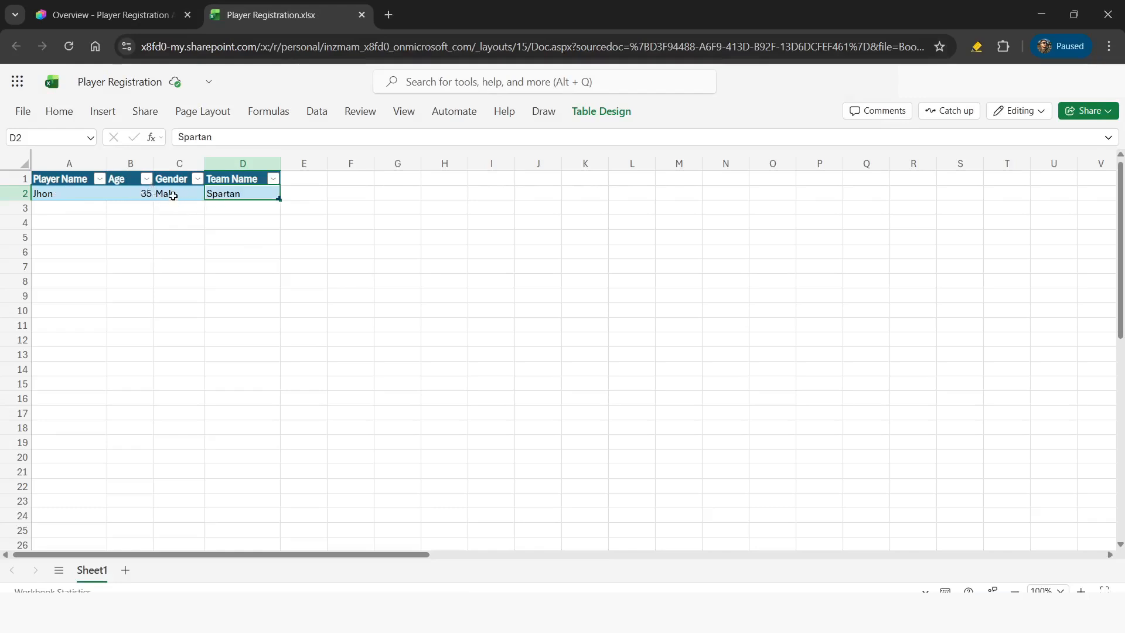
{"action": "key", "text": "ctrl+shift+Tab"}
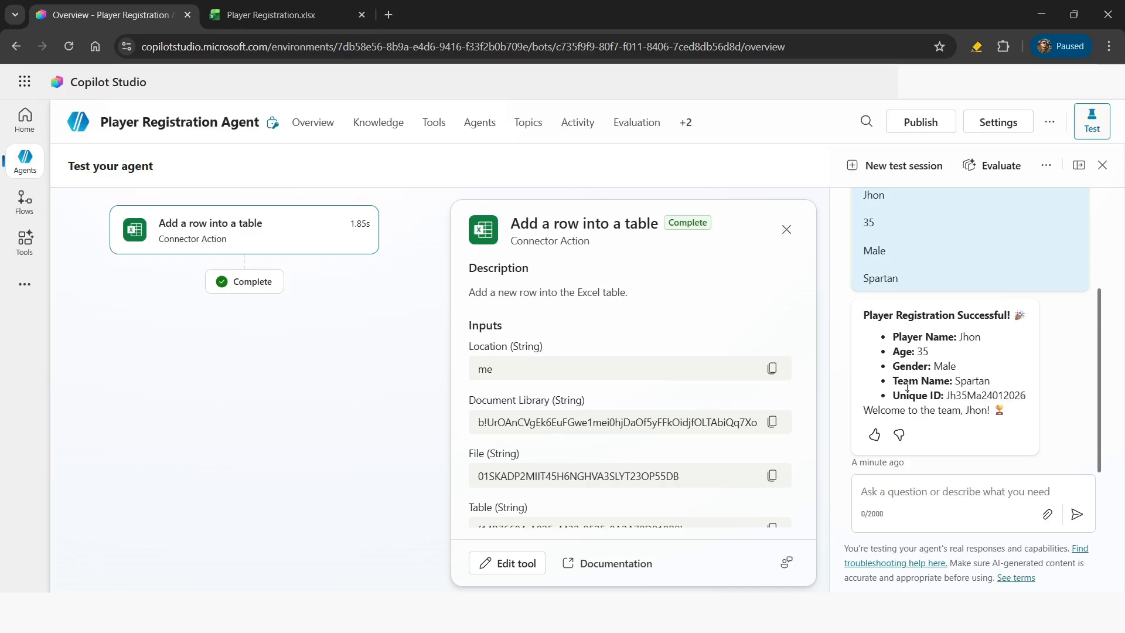
{"action": "left_click_drag", "start_coordinate": [891, 398], "coordinate": [1030, 403]}
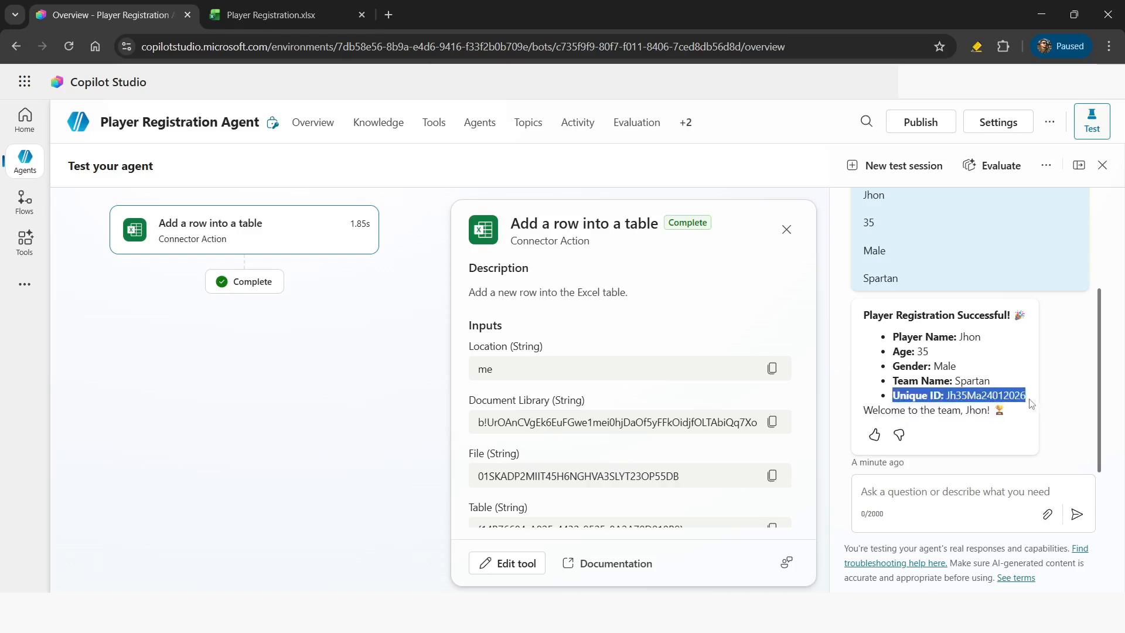
{"action": "left_click", "coordinate": [1028, 408]}
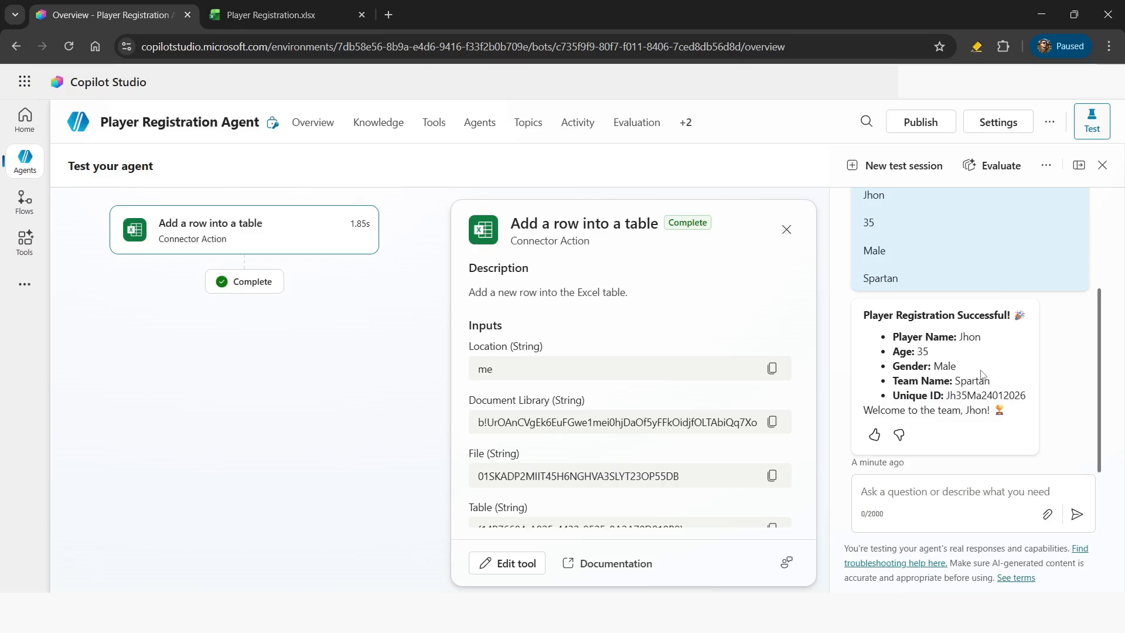
In a new test session, send one request registering two male players by name: age 35 for Spartan and age 30 for Australia
{"action": "left_click", "coordinate": [911, 492]}
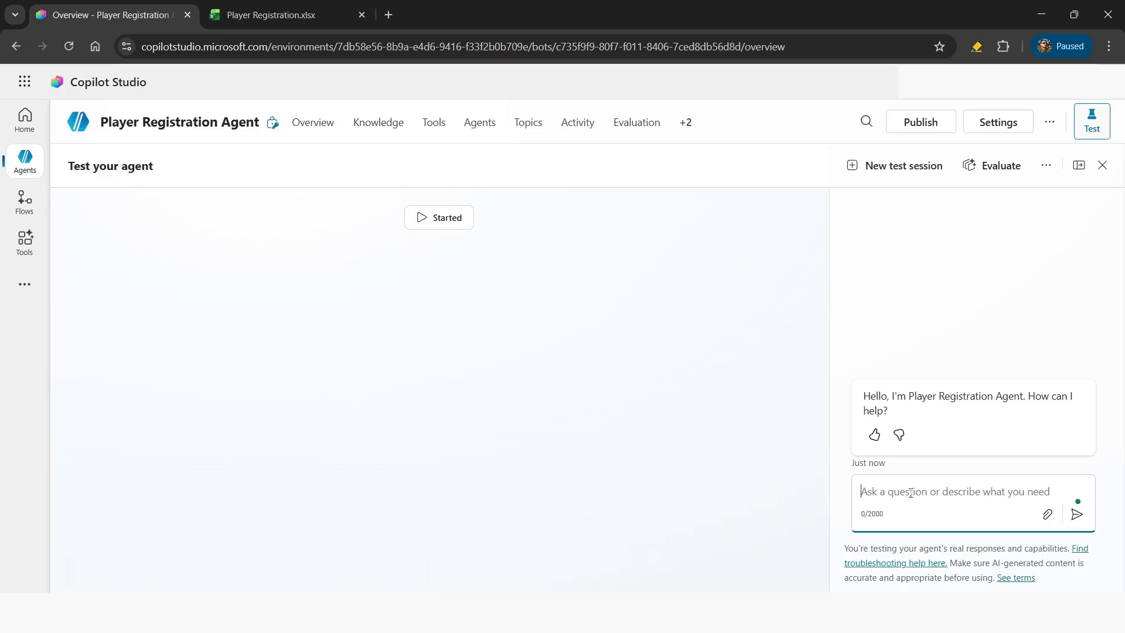
{"action": "type", "text": "Please register a player with the following information  Jhon  35  Male  Spartan  Mike  35  Male  Australia"}
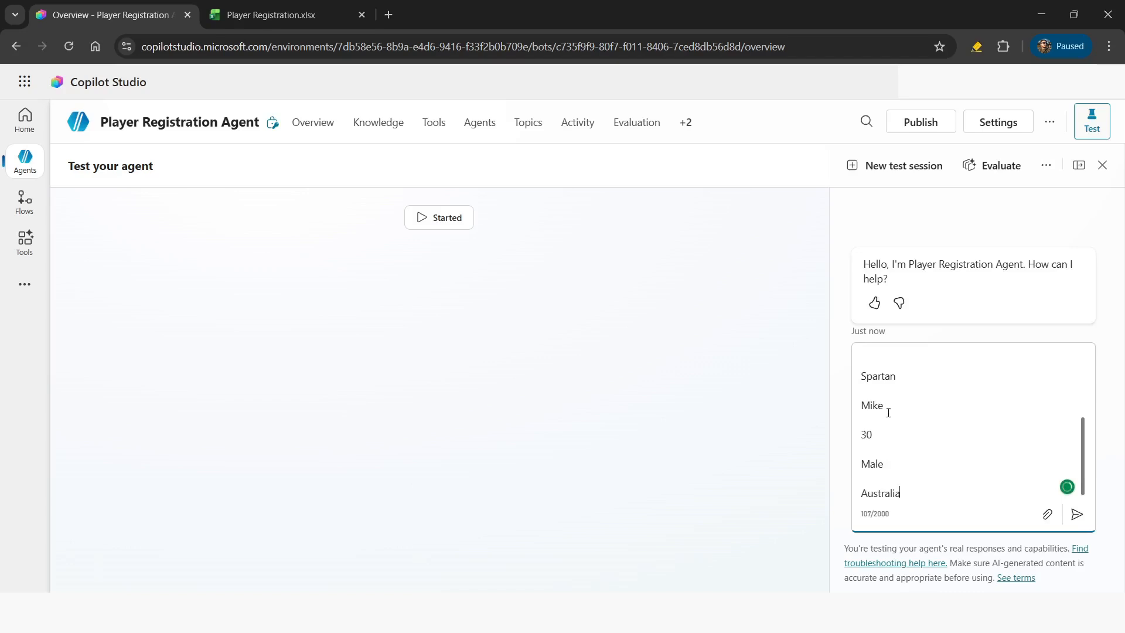
{"action": "scroll", "coordinate": [891, 416], "scroll_direction": "up", "scroll_amount": 3}
{"action": "scroll", "coordinate": [905, 407], "scroll_direction": "down", "scroll_amount": 3}
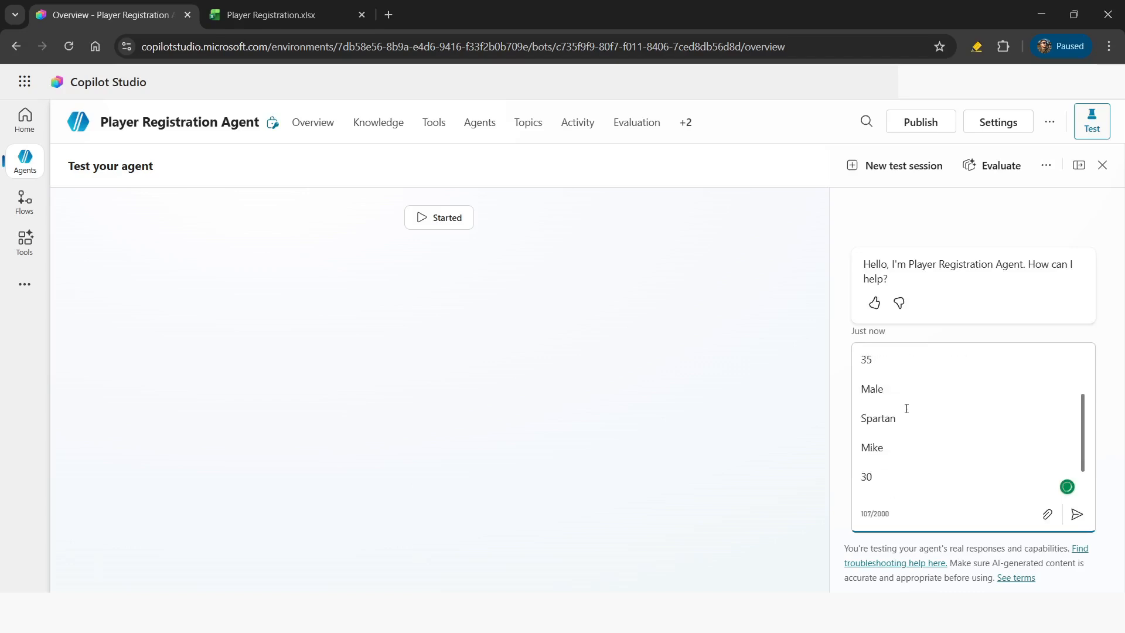
{"action": "scroll", "coordinate": [893, 399], "scroll_direction": "up", "scroll_amount": 3}
{"action": "scroll", "coordinate": [882, 430], "scroll_direction": "down", "scroll_amount": 3}
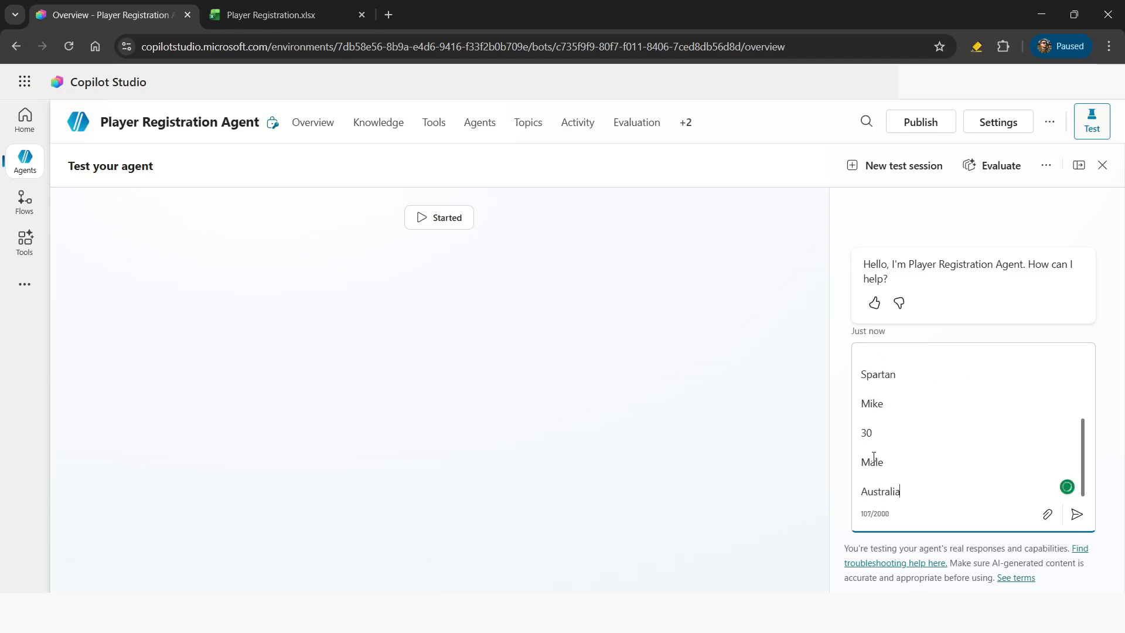
{"action": "left_click", "coordinate": [1077, 518]}
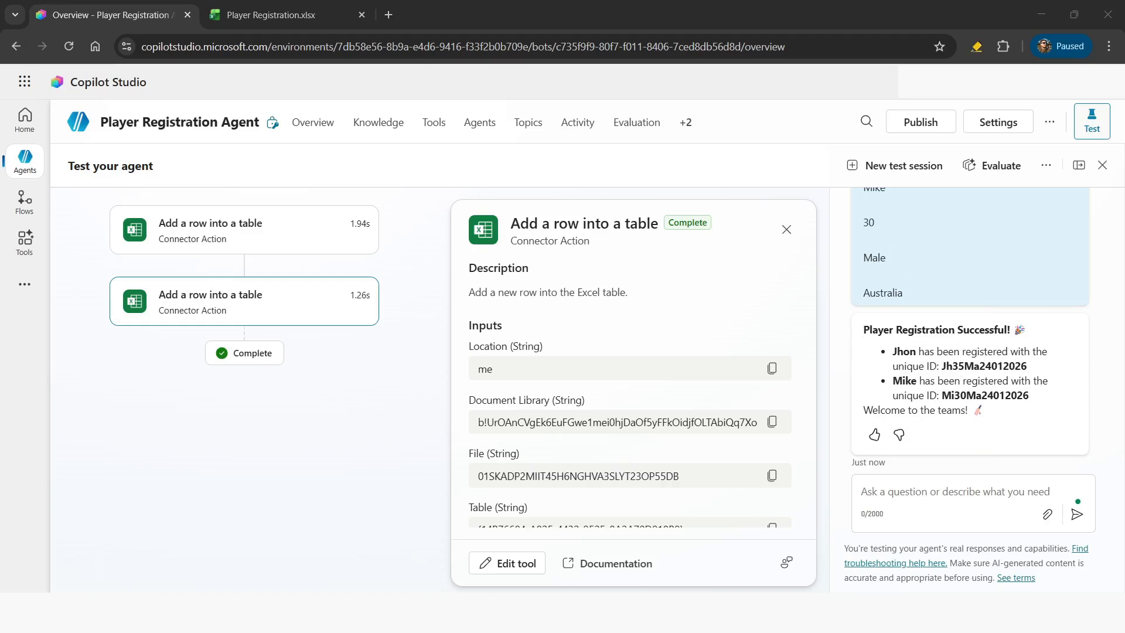
Check the player rows in Player Registration.xlsx, return to the agent test in Copilot Studio and close the action's details
{"action": "key", "text": "ctrl+Tab"}
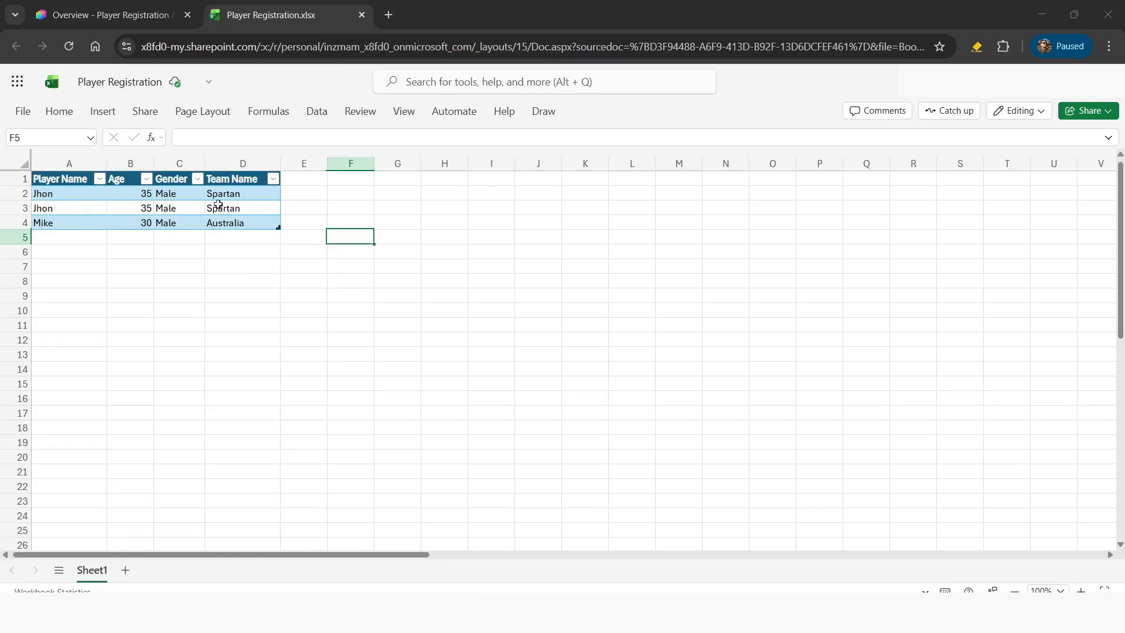
{"action": "left_click", "coordinate": [96, 221]}
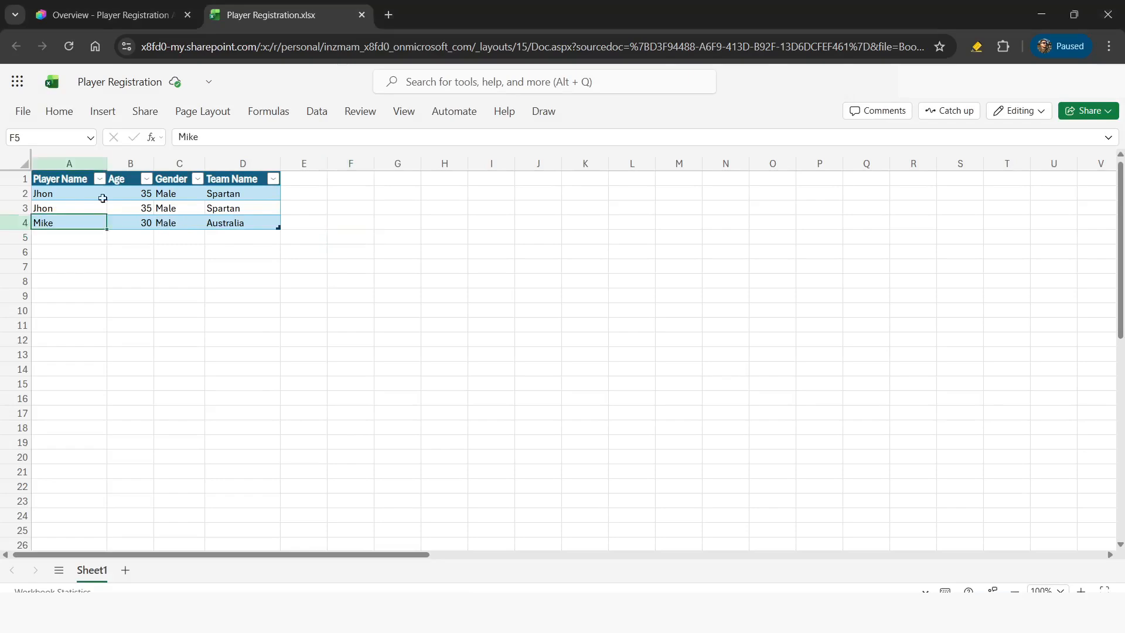
{"action": "left_click", "coordinate": [100, 15]}
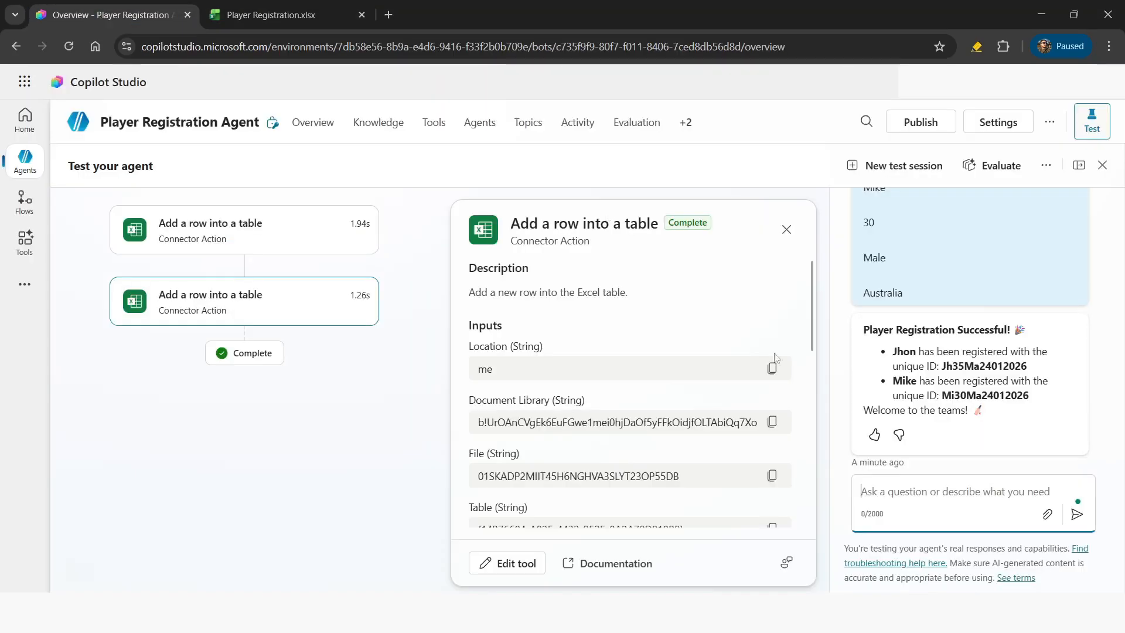
{"action": "left_click", "coordinate": [784, 228]}
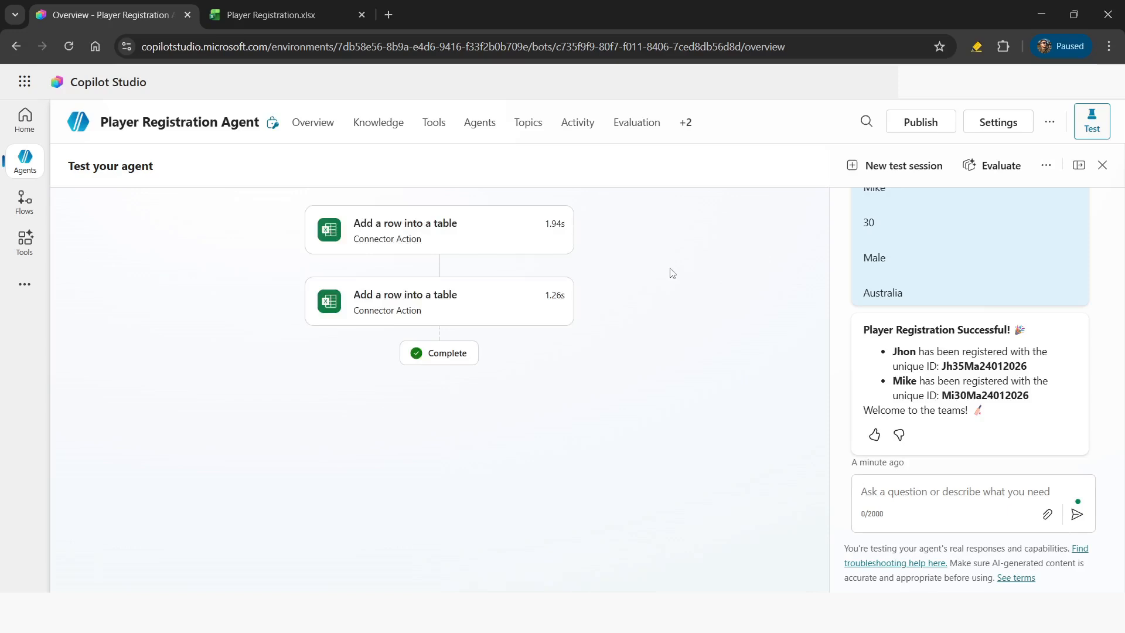